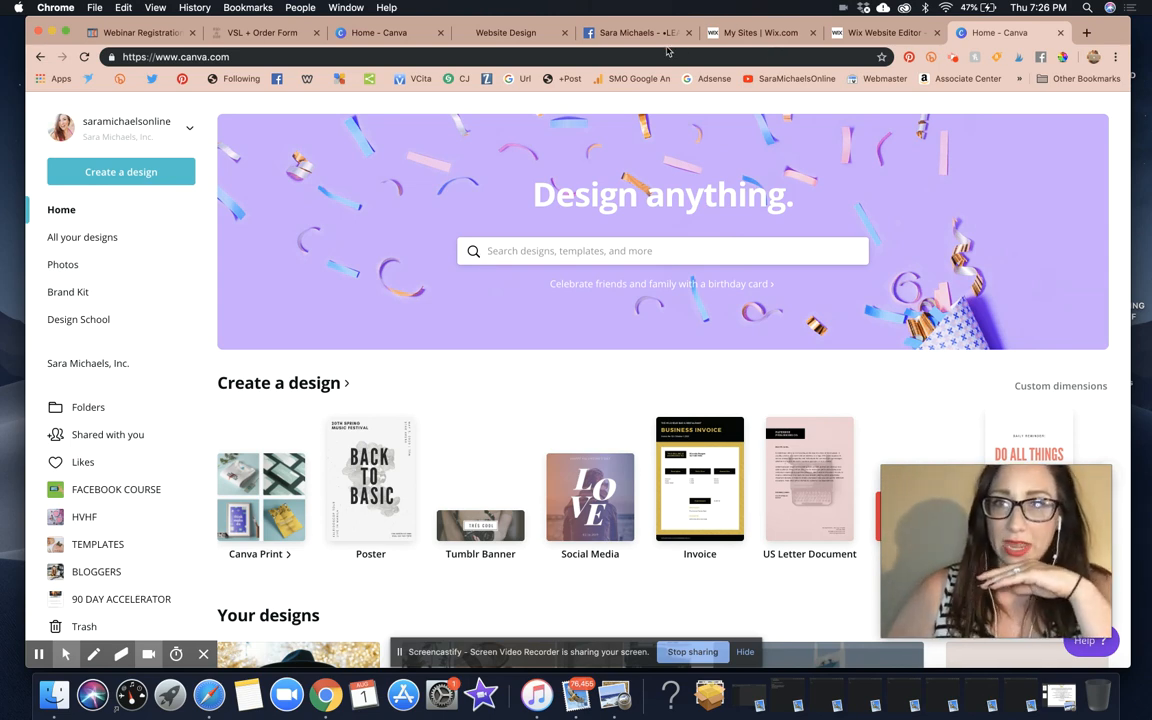
Search Facebook for 'become' to reach the website designer student support group, then return to Canva Home
left_click(633, 34)
left_click(337, 104)
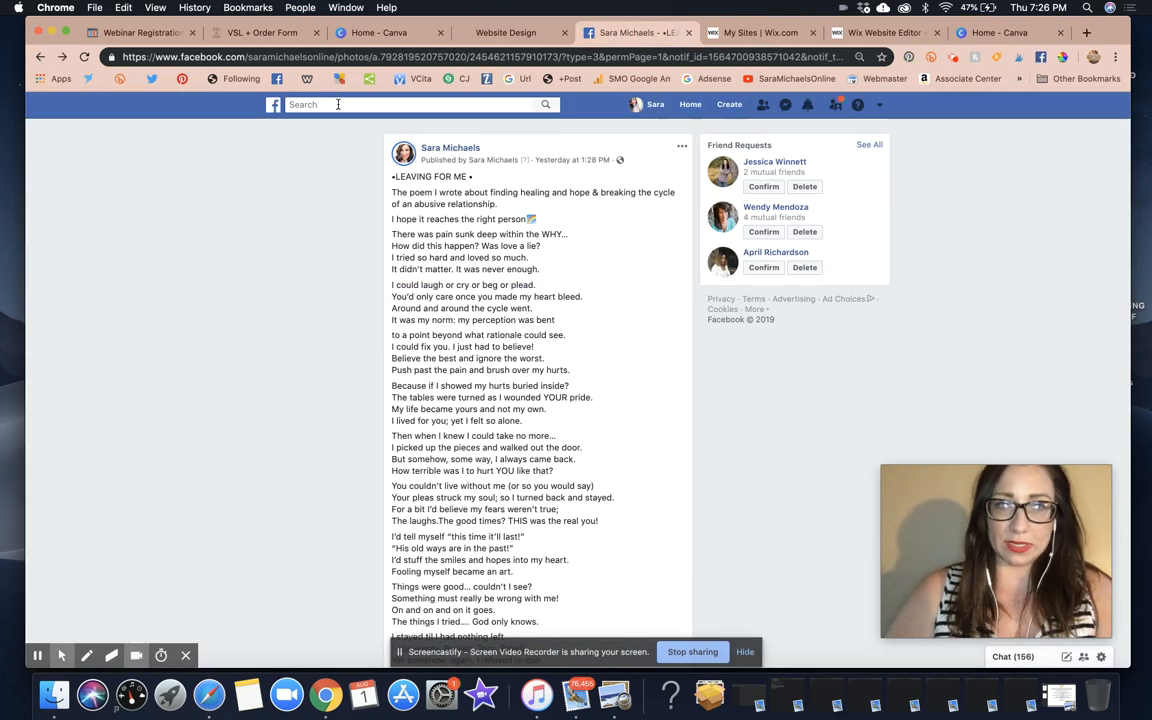
type("become")
left_click(370, 141)
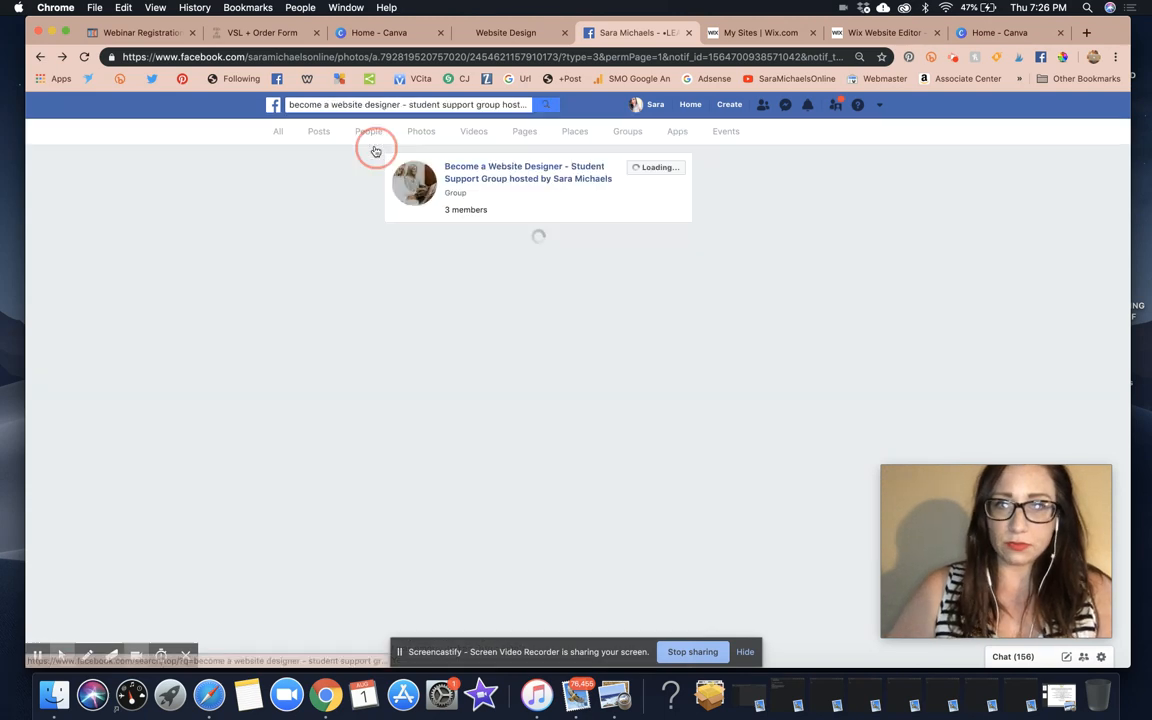
left_click(998, 33)
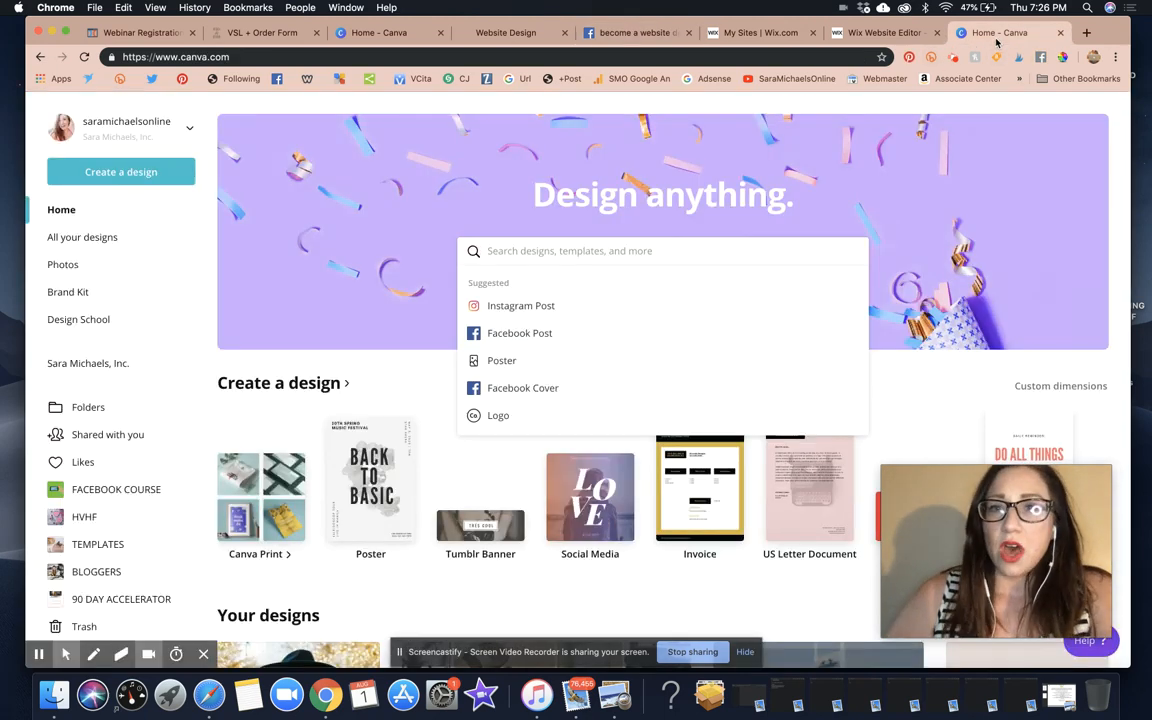
left_click(1108, 105)
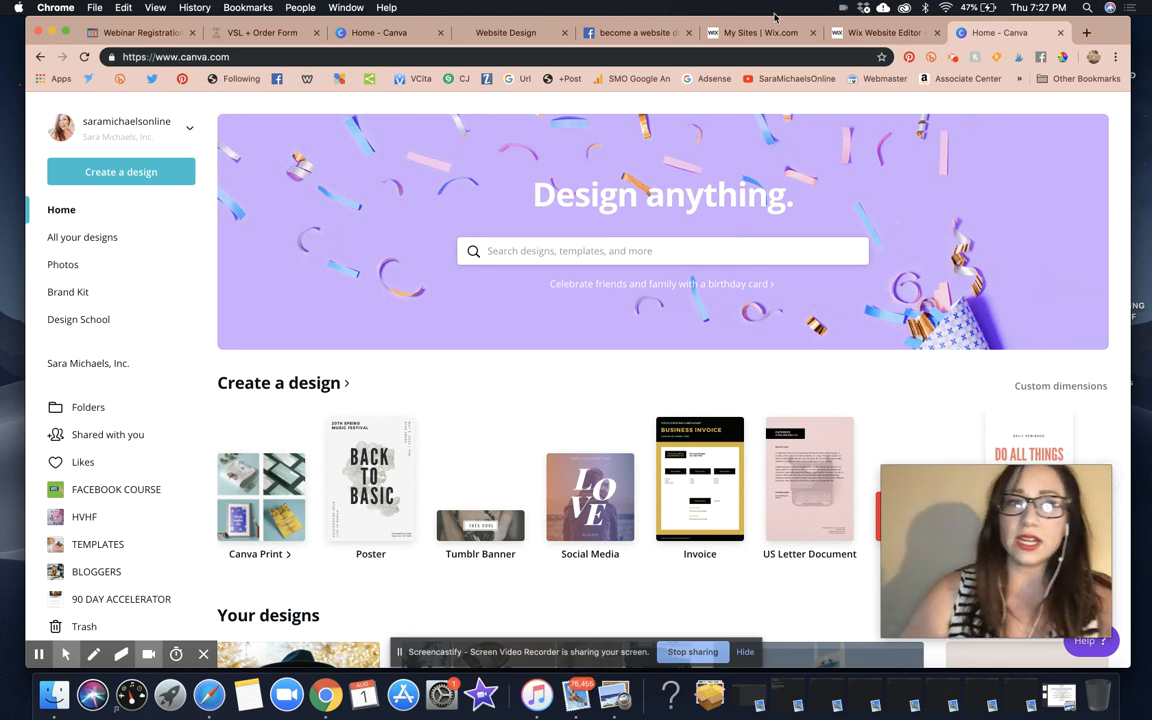
left_click(196, 57)
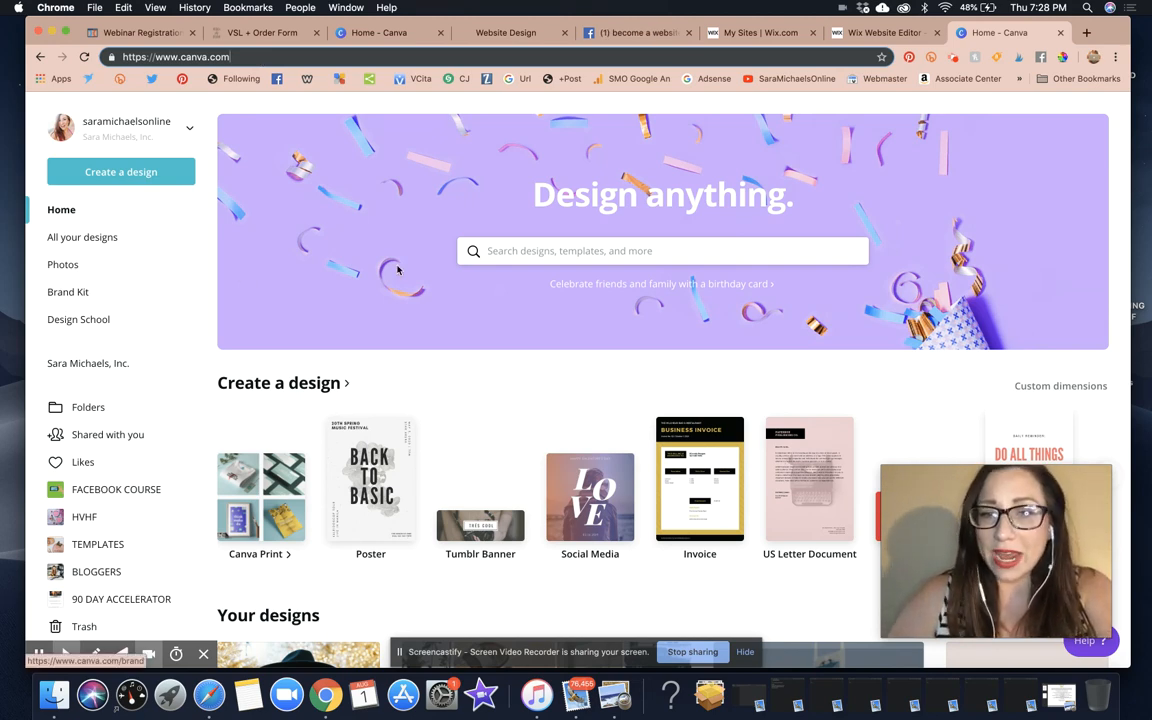
scroll(396, 267, "down", 5)
scroll(396, 267, "down", 15)
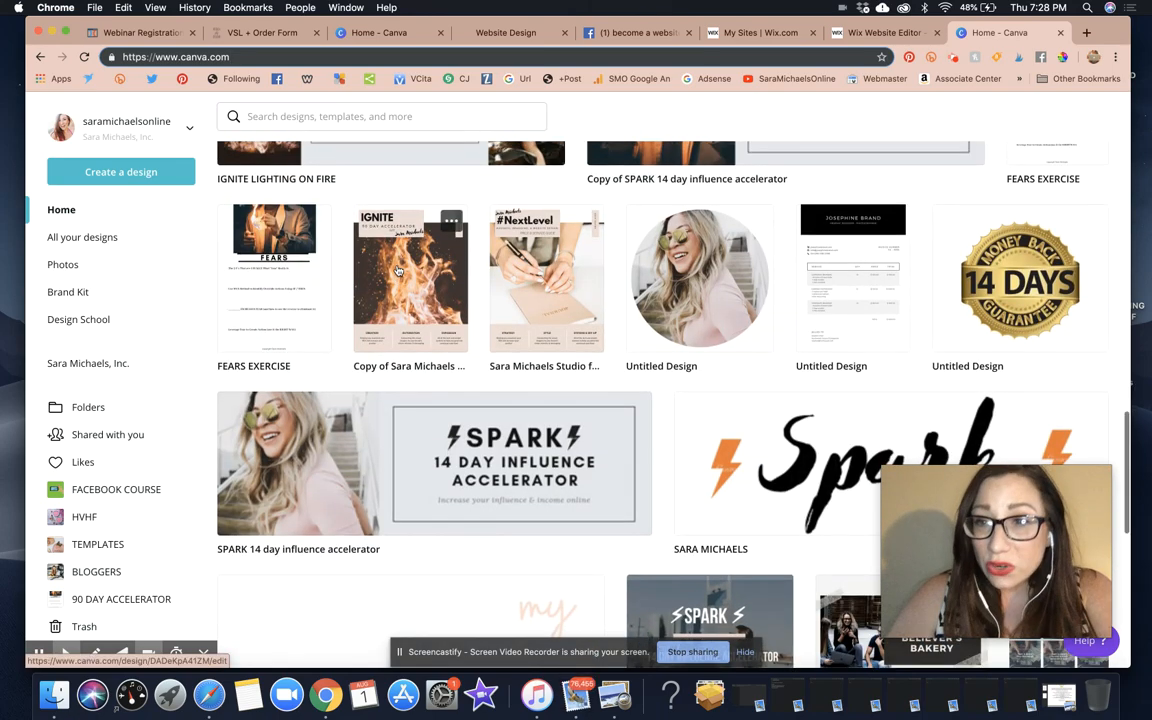
scroll(397, 270, "up", 10)
scroll(397, 270, "up", 5)
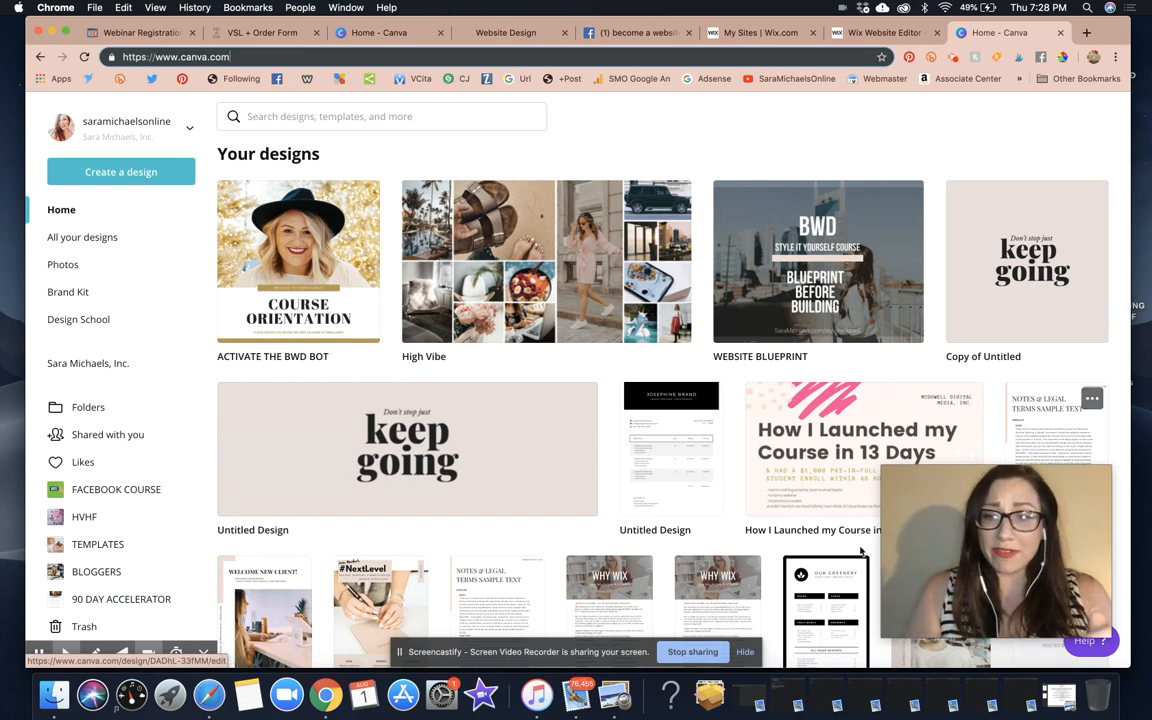
scroll(848, 576, "down", 1)
scroll(848, 576, "down", 2)
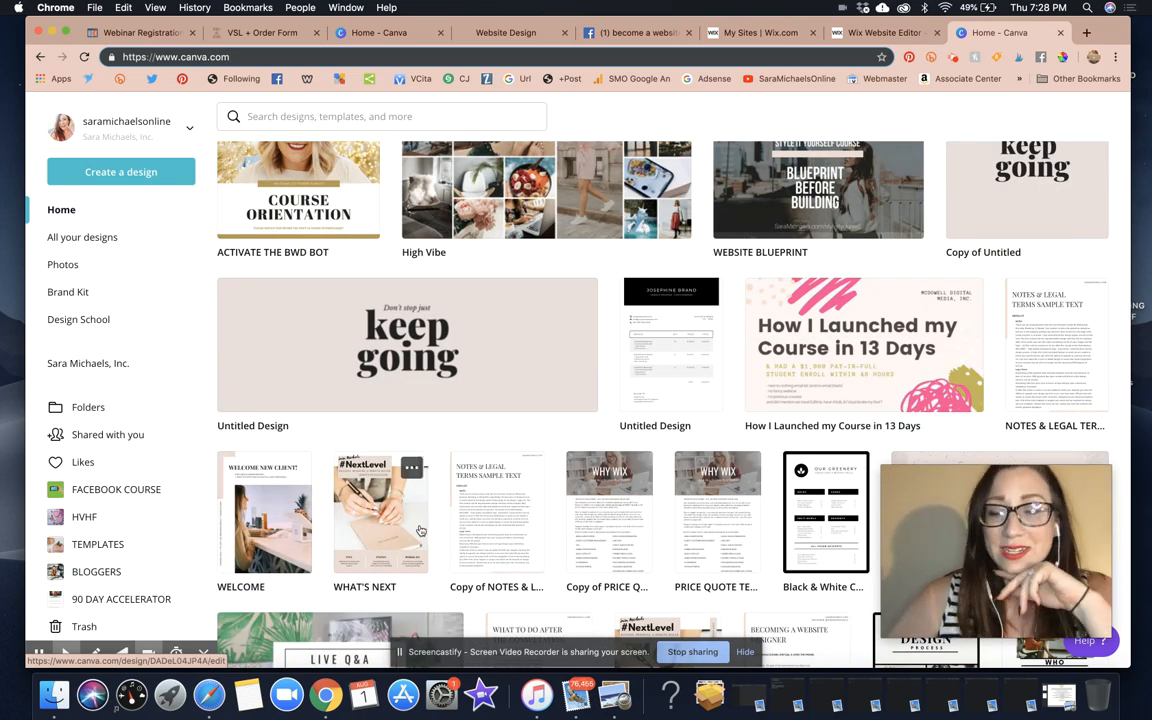
scroll(420, 530, "up", 6)
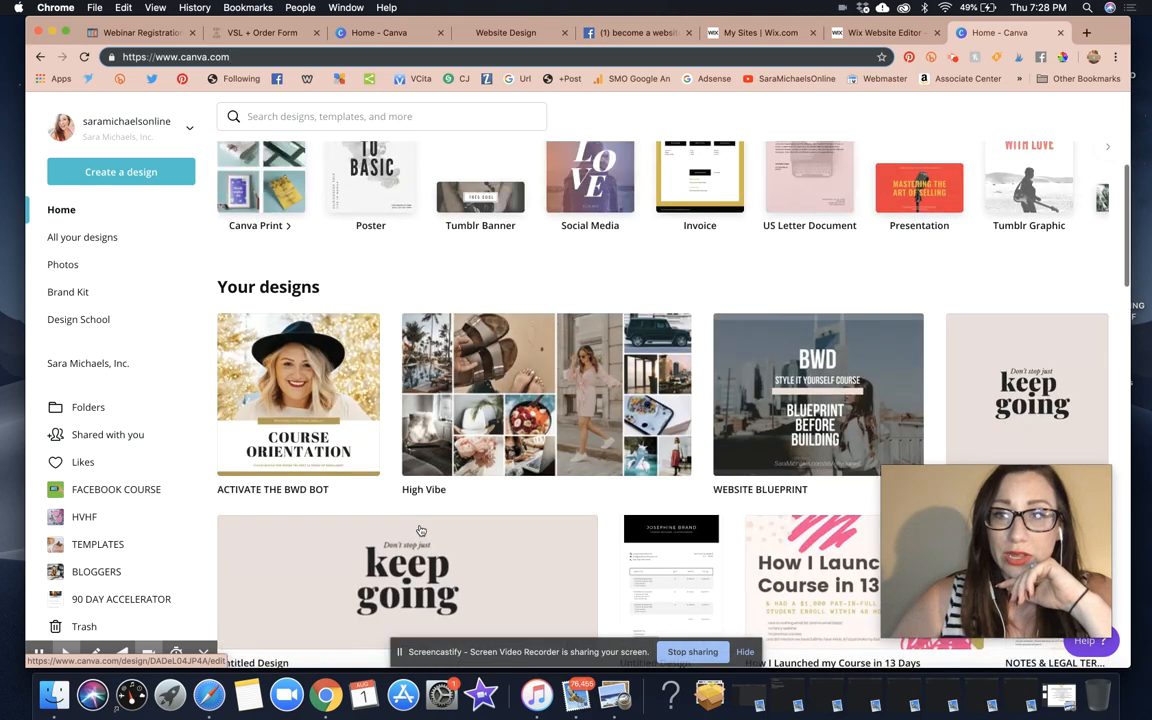
scroll(420, 532, "up", 4)
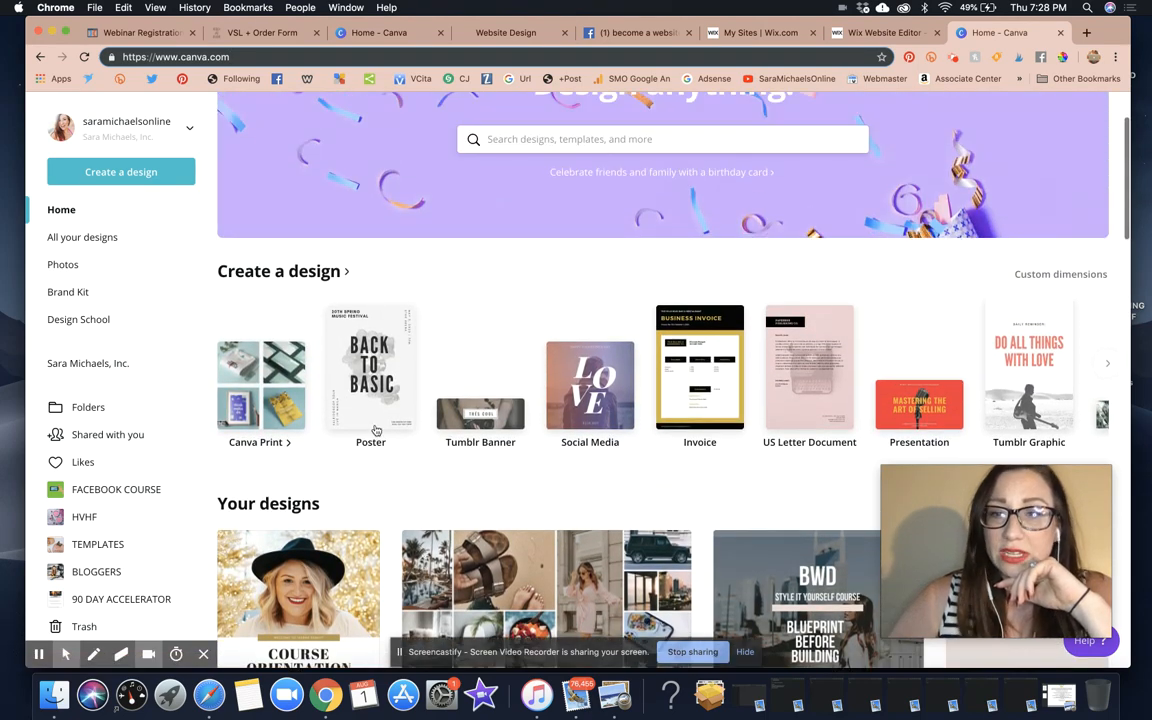
mouse_move(256, 393)
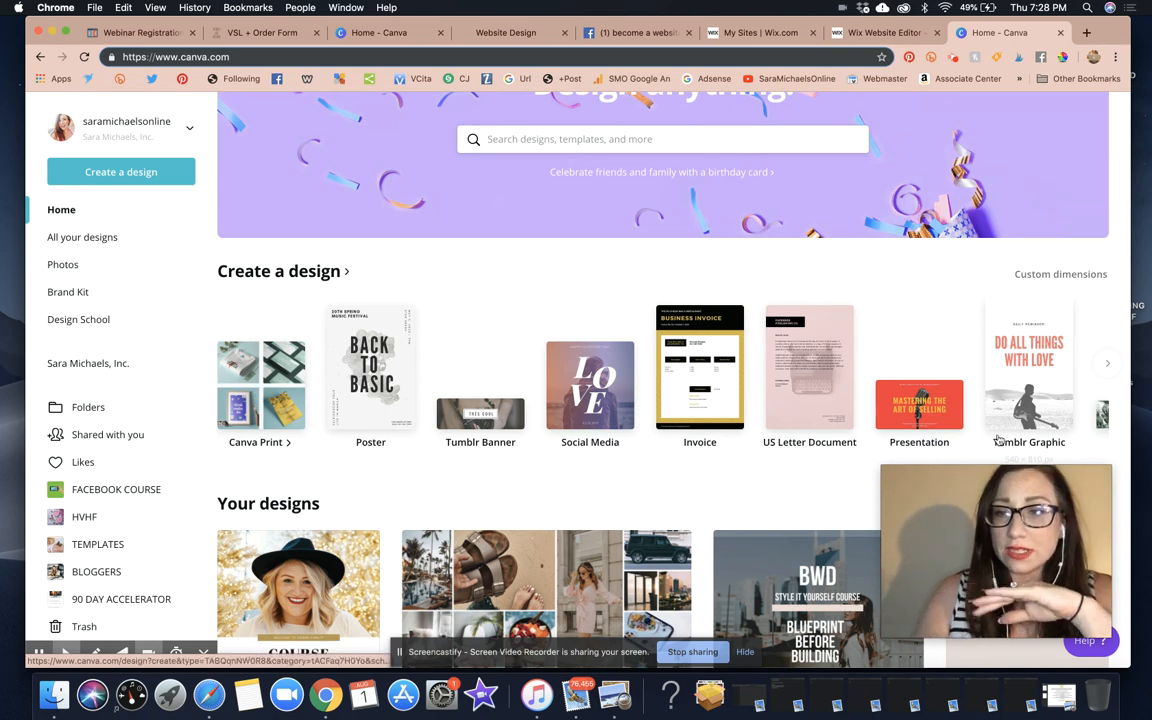
scroll(1025, 421, "right", 15)
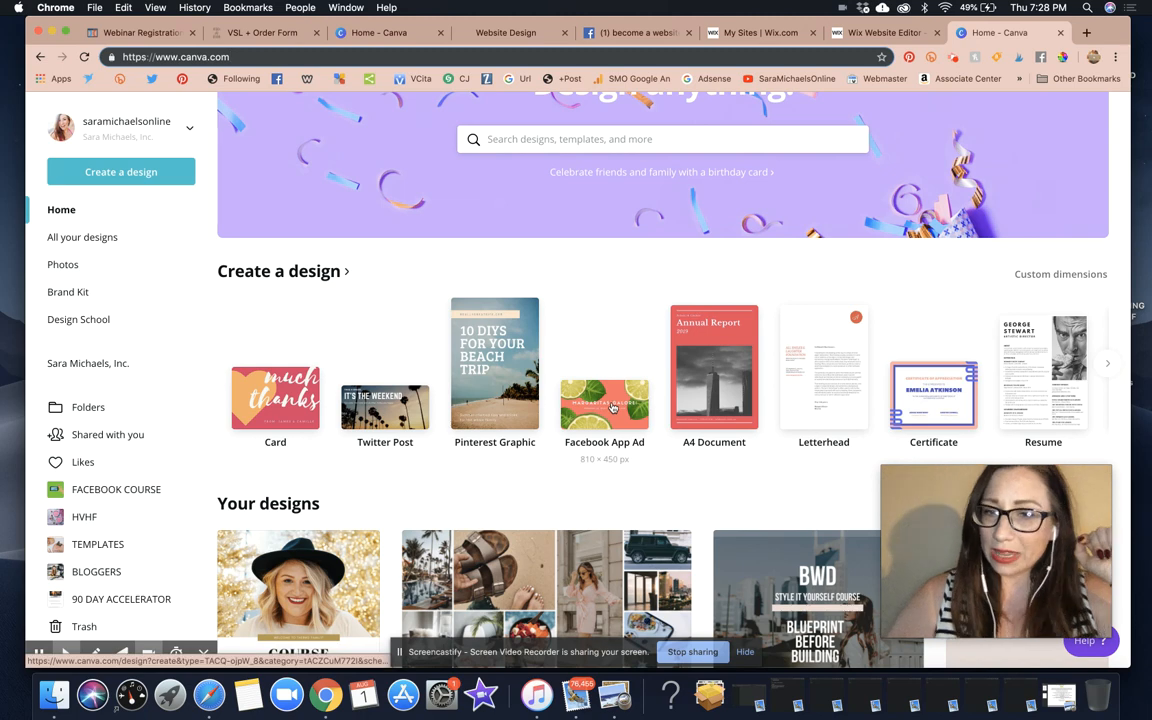
left_click(612, 407)
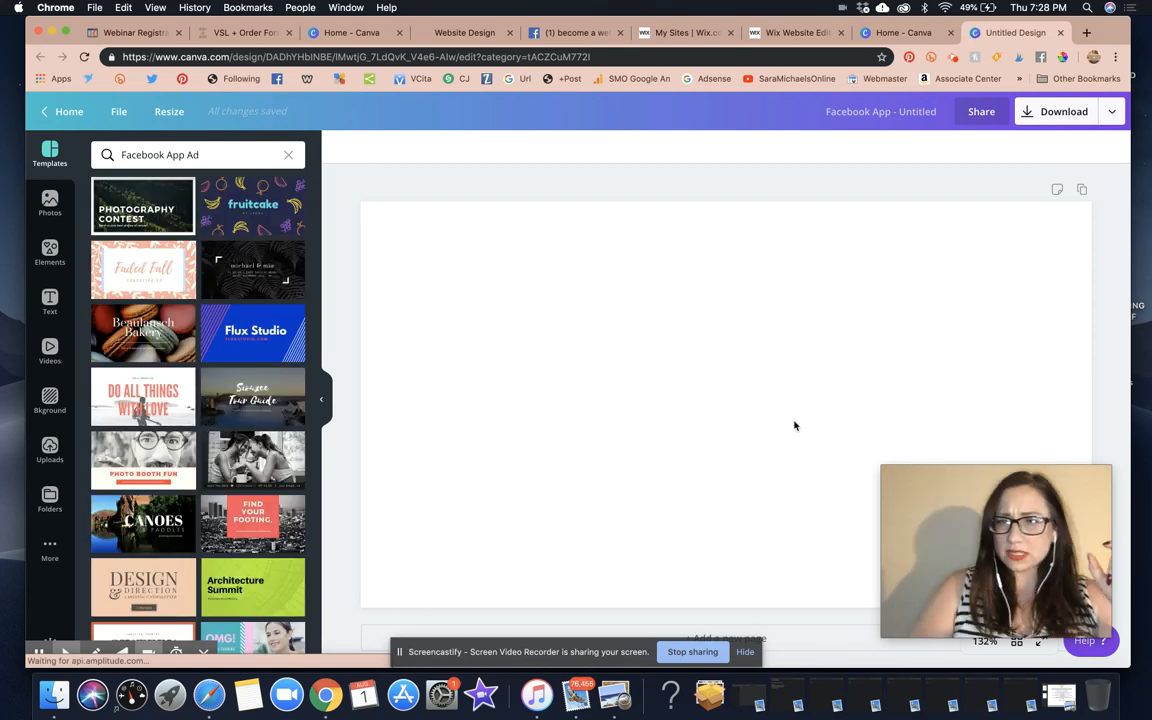
left_click(62, 111)
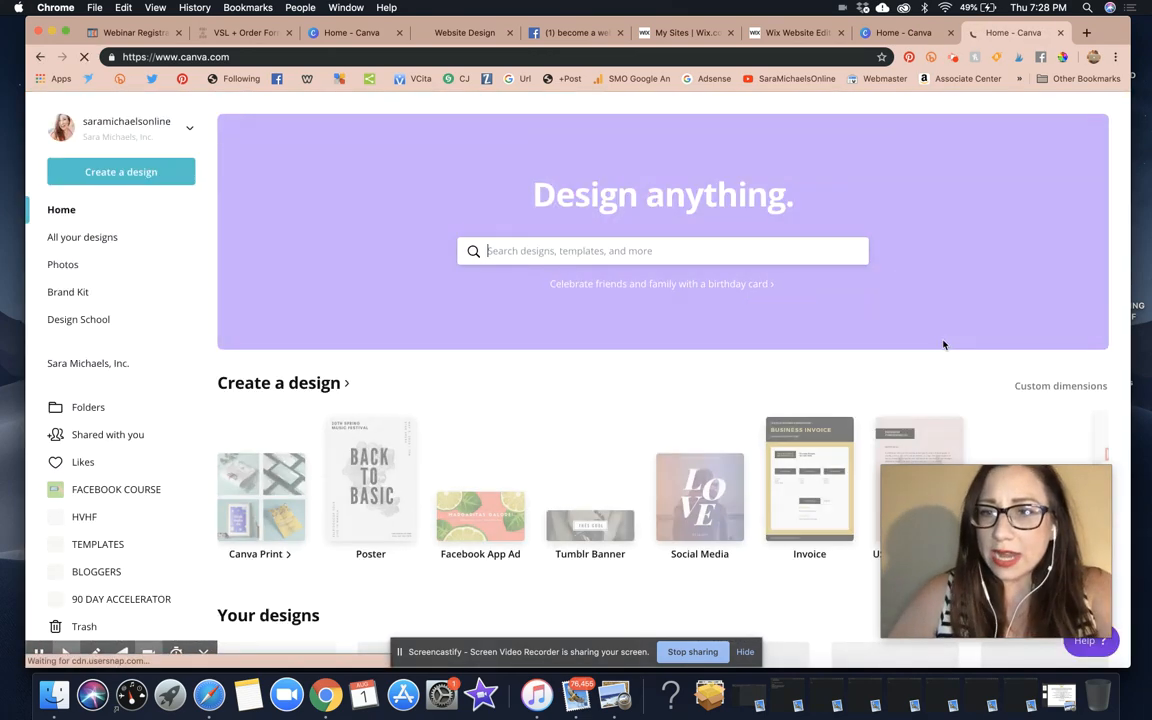
scroll(943, 343, "down", 3)
scroll(960, 360, "right", 10)
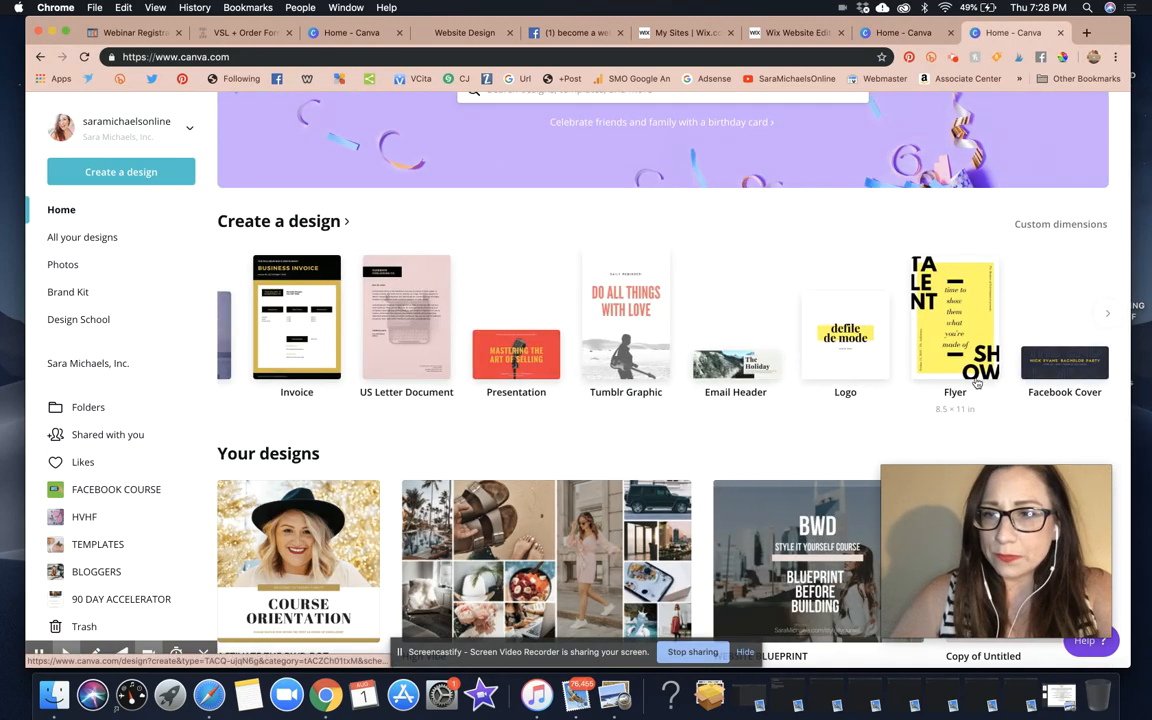
scroll(977, 381, "right", 15)
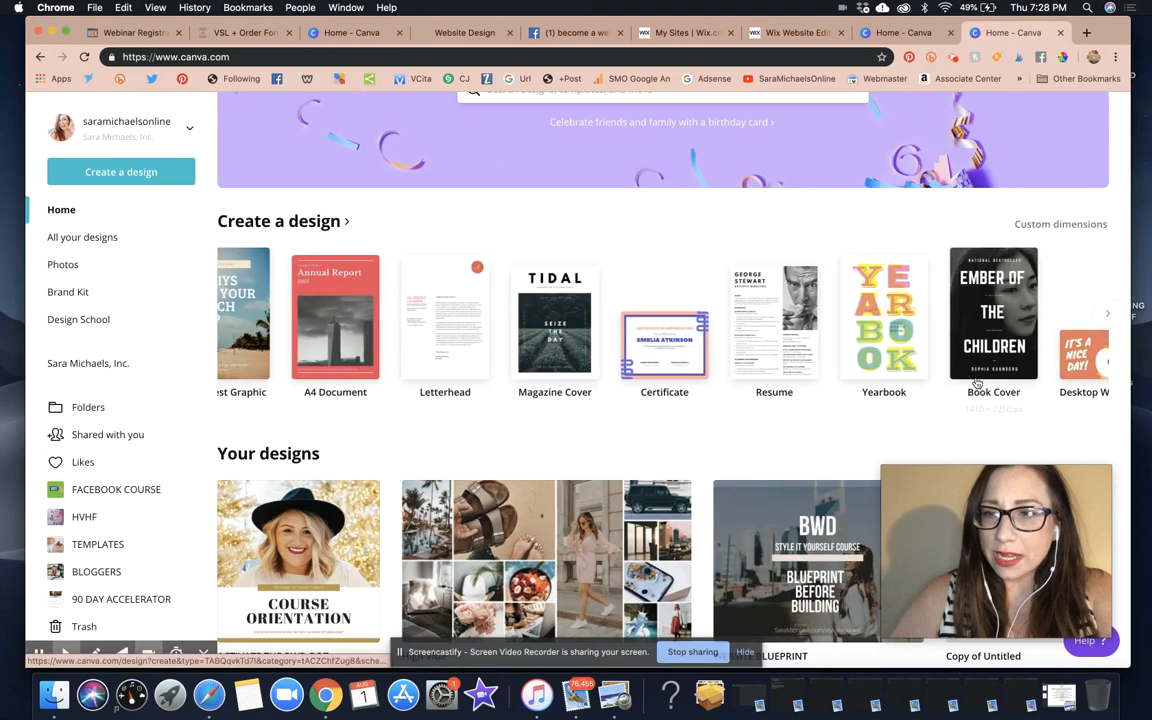
scroll(977, 381, "right", 15)
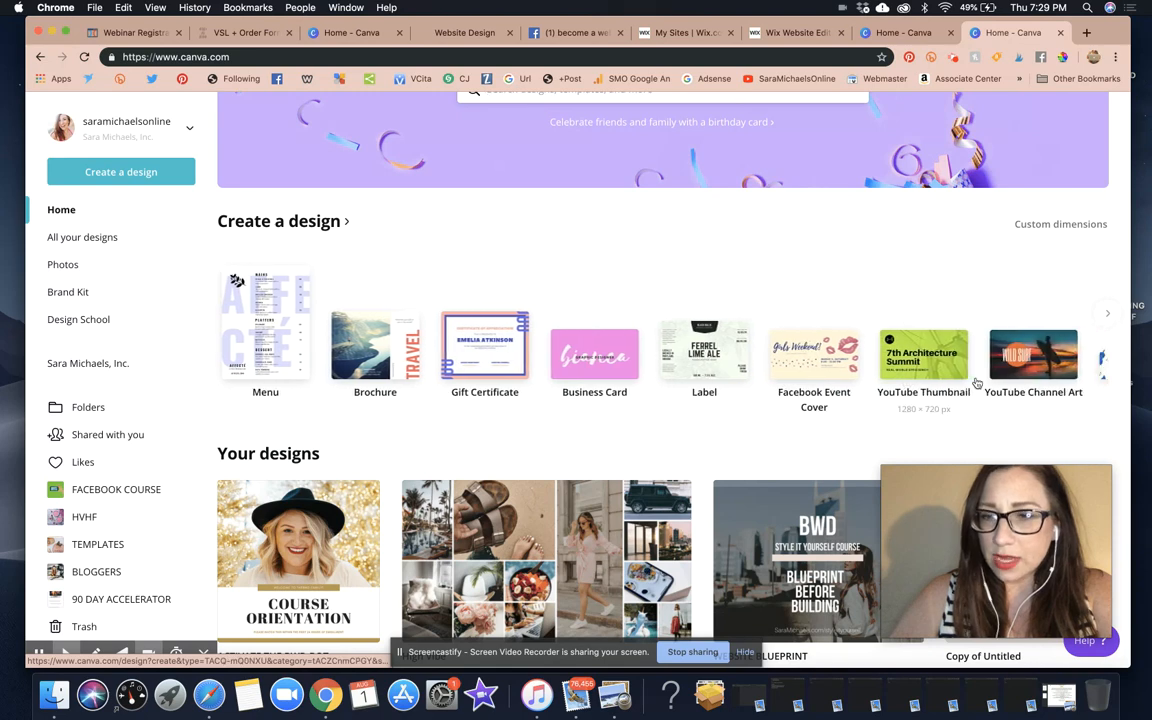
scroll(977, 381, "right", 6)
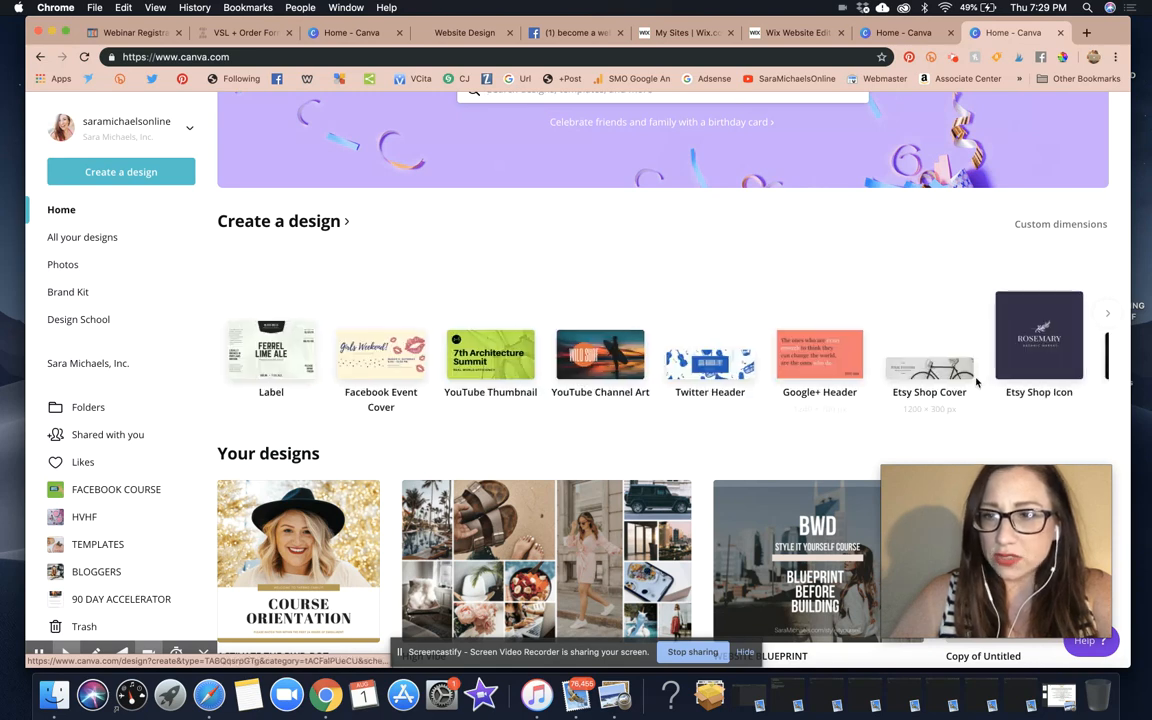
Create an Etsy Shop Cover design and add the italic name-and-address text template to it
left_click(918, 380)
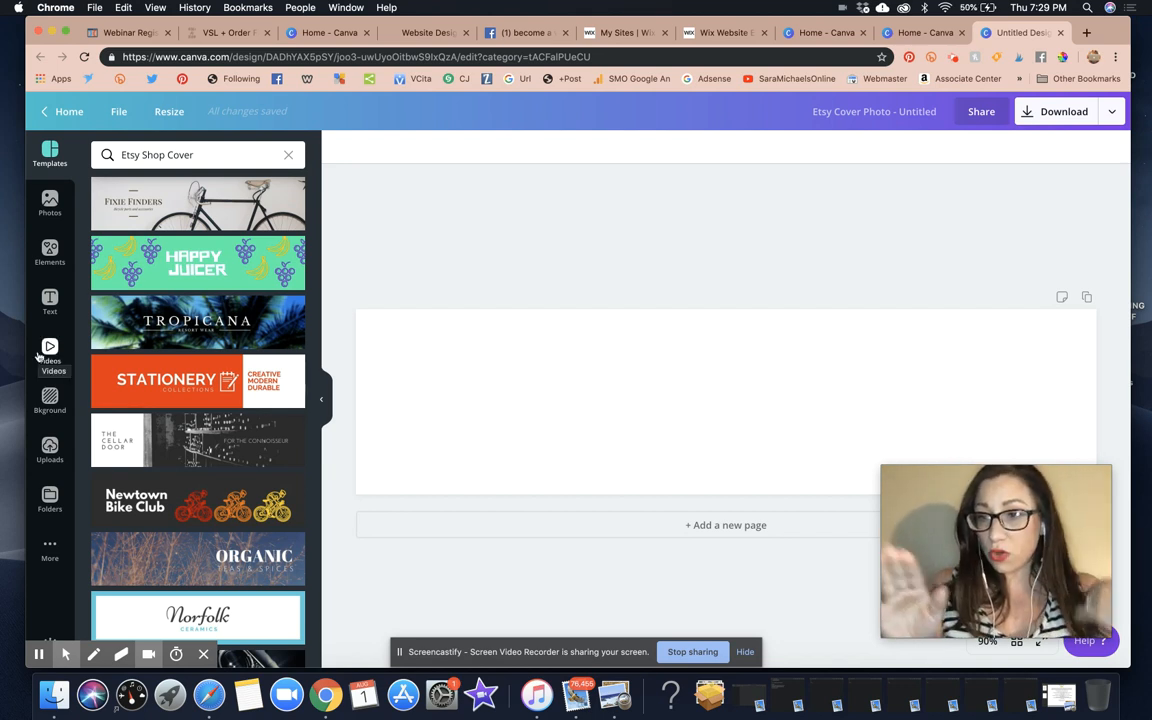
left_click(49, 302)
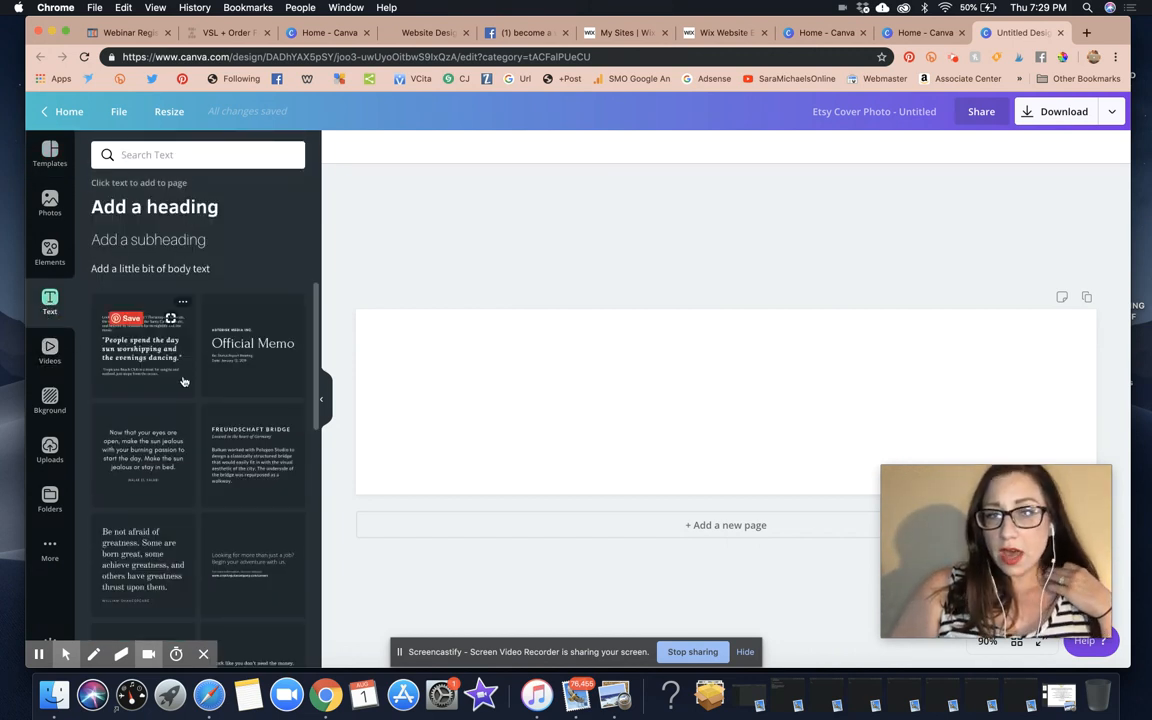
scroll(183, 381, "down", 10)
scroll(183, 381, "down", 2)
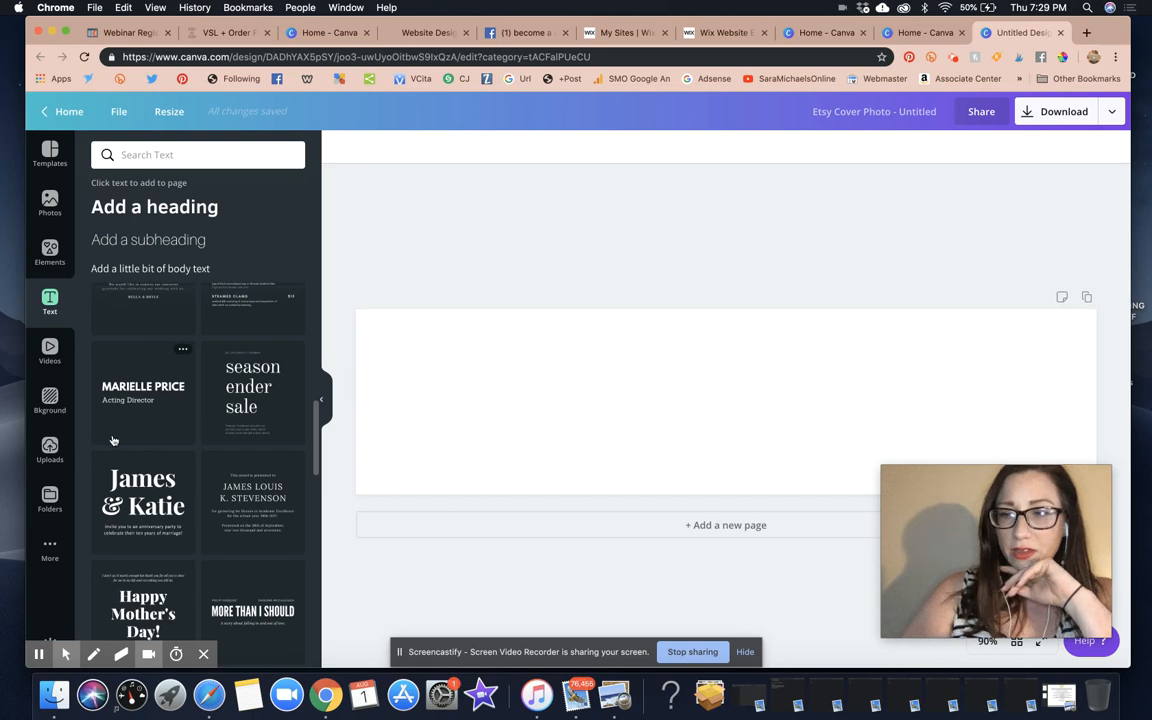
scroll(173, 519, "down", 5)
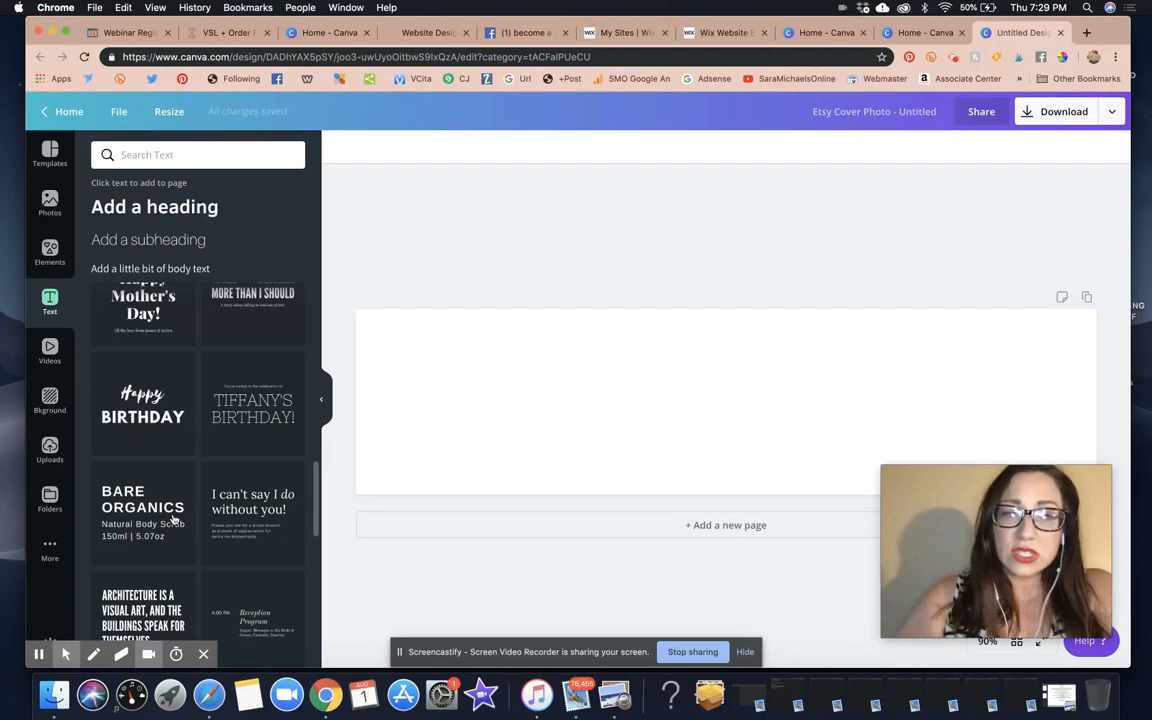
scroll(173, 519, "down", 5)
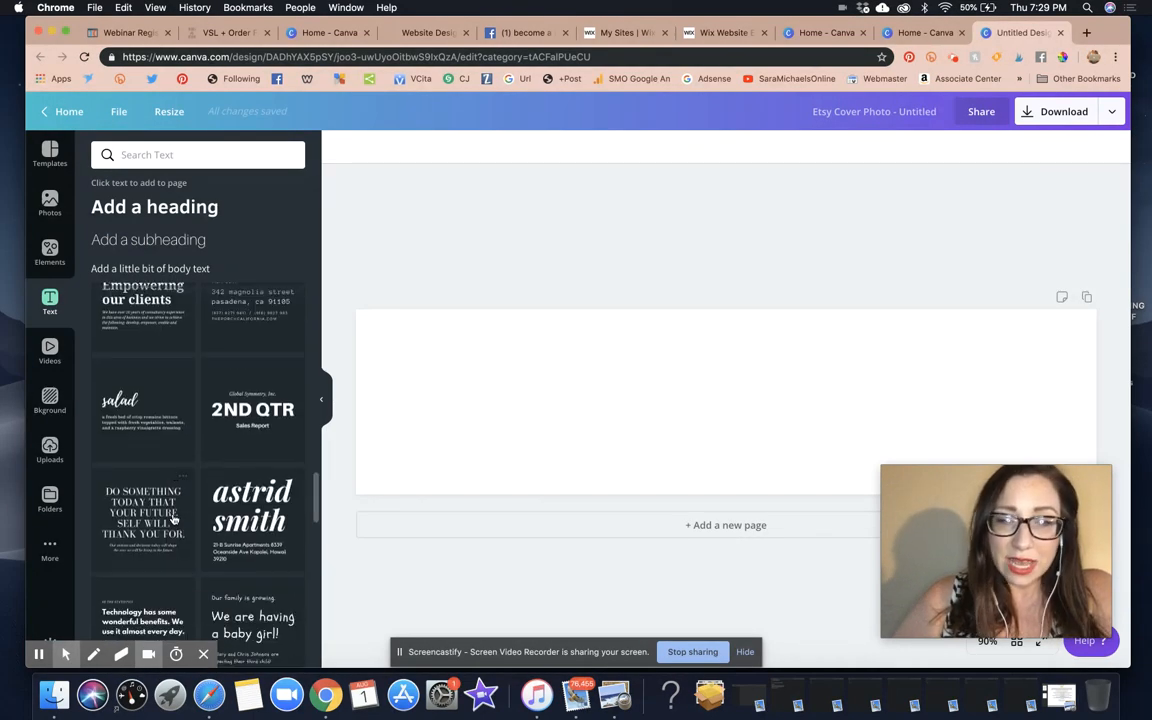
left_click(253, 531)
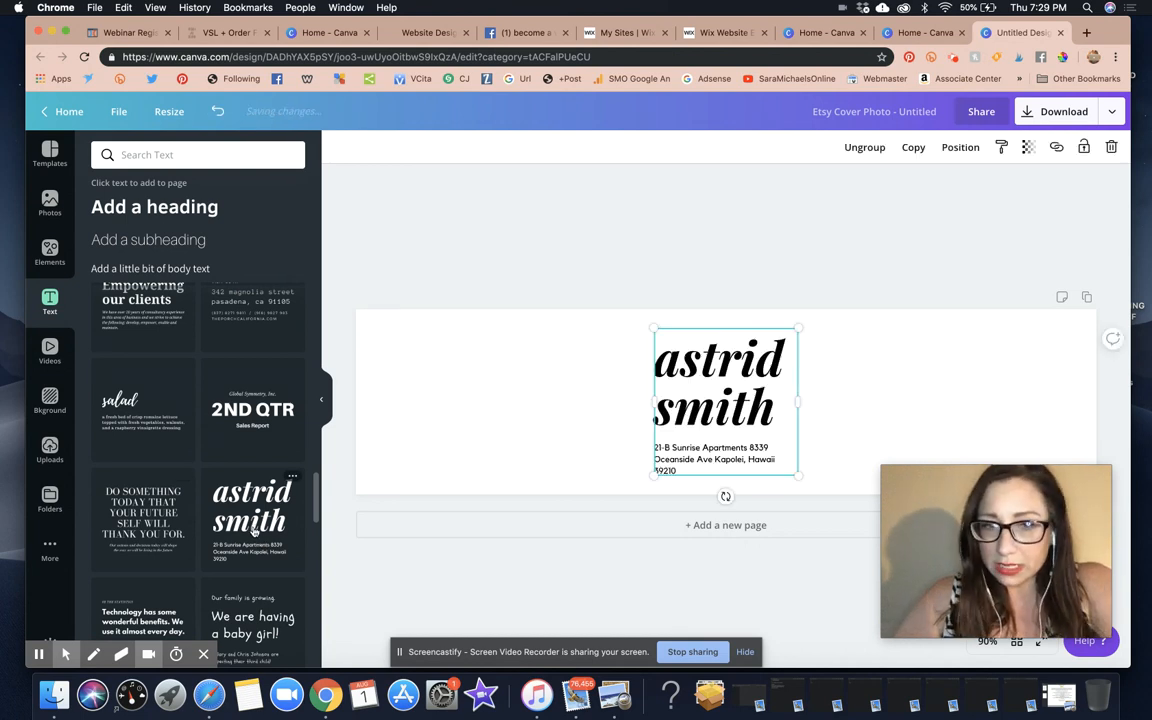
Ungroup the text combo and delete the address text block
left_click(835, 388)
left_click(723, 422)
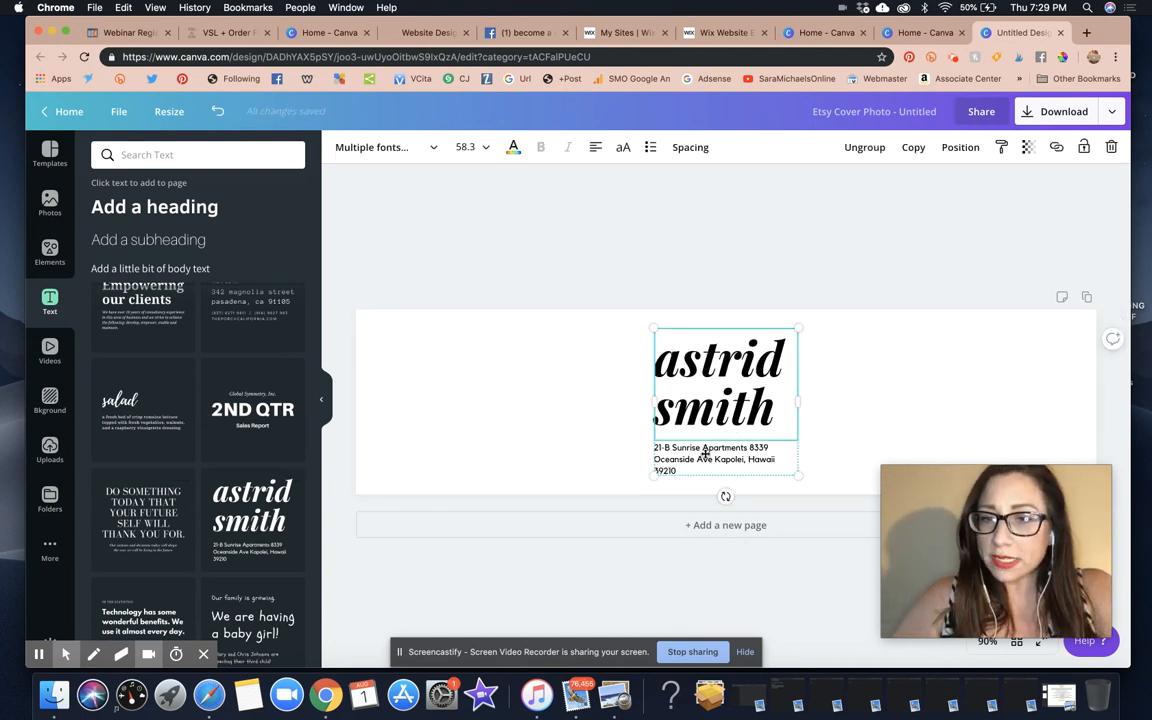
left_click(687, 385)
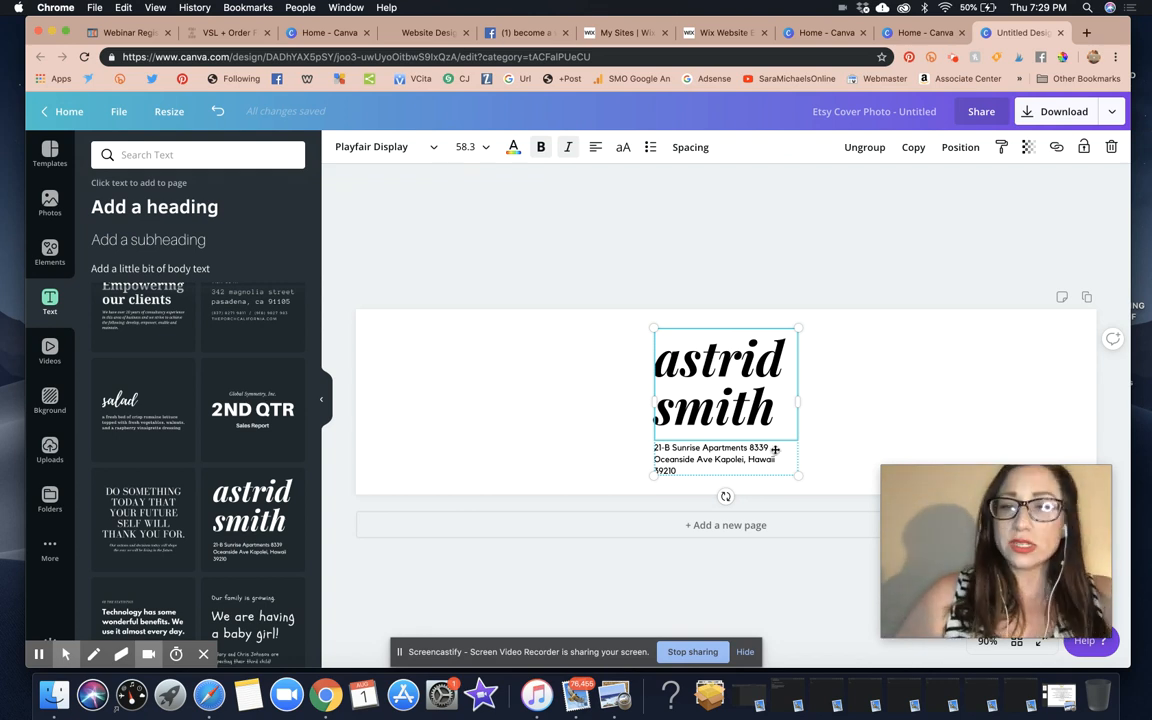
left_click(883, 397)
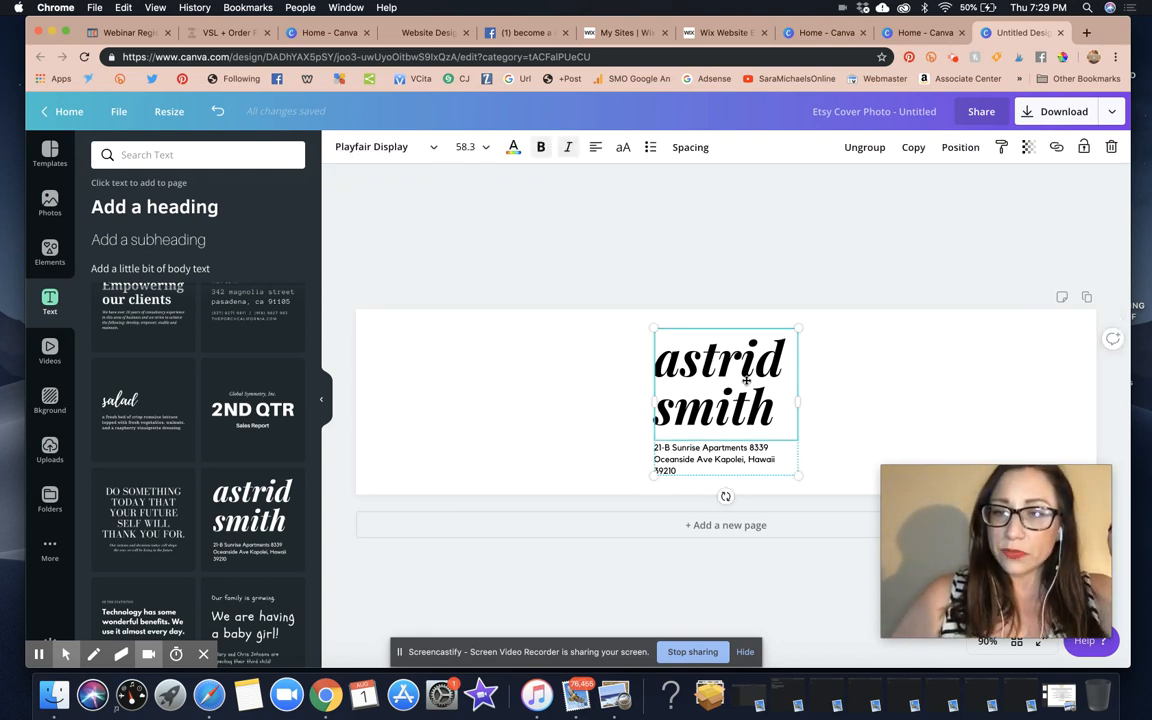
left_click(865, 147)
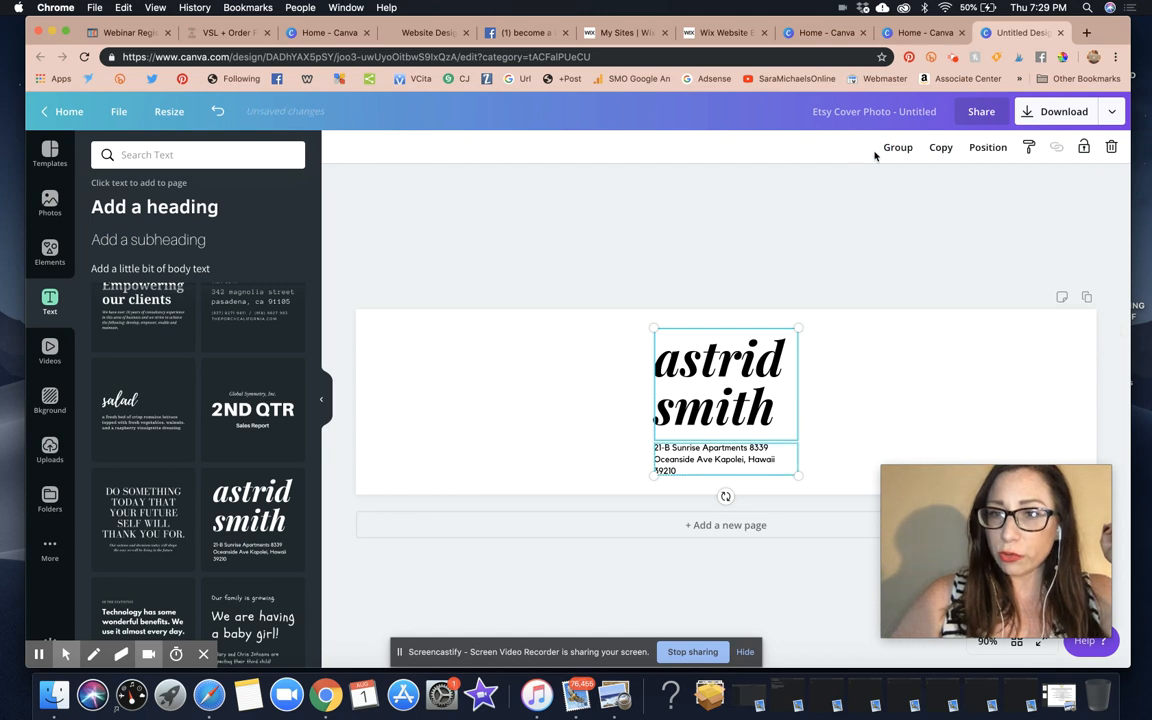
left_click(881, 252)
left_click(706, 461)
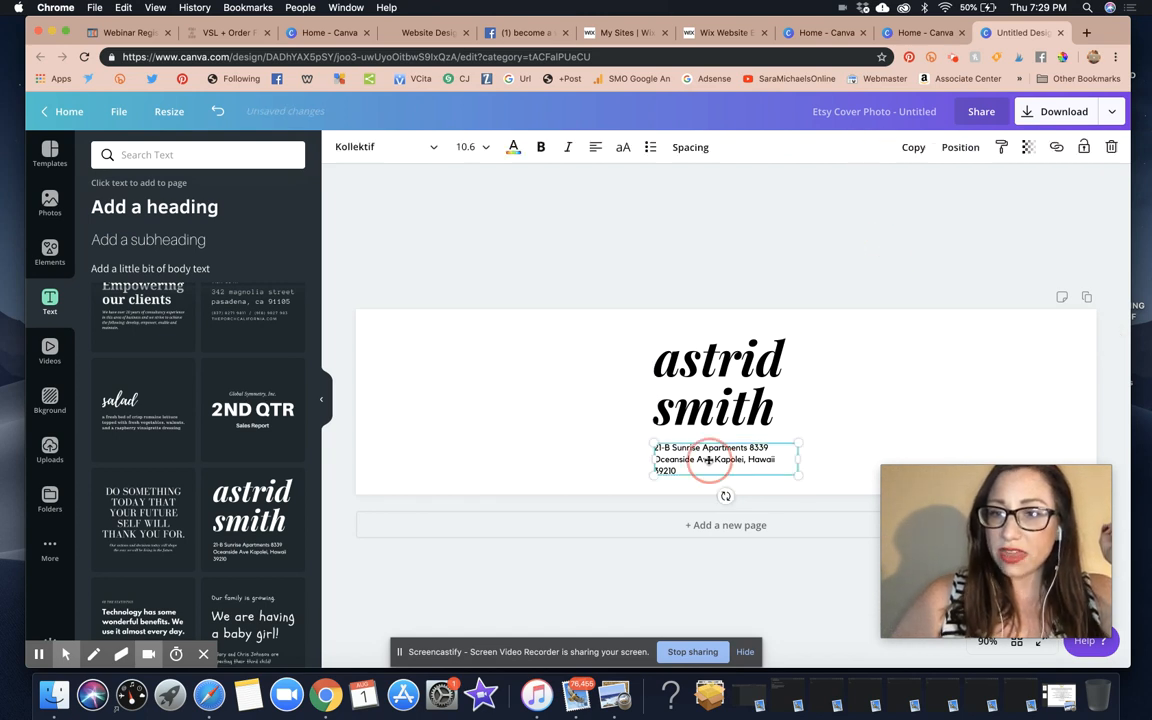
left_click(1113, 147)
Widen the heading, replace its sample text with the person's full name, and move it left
left_click(760, 396)
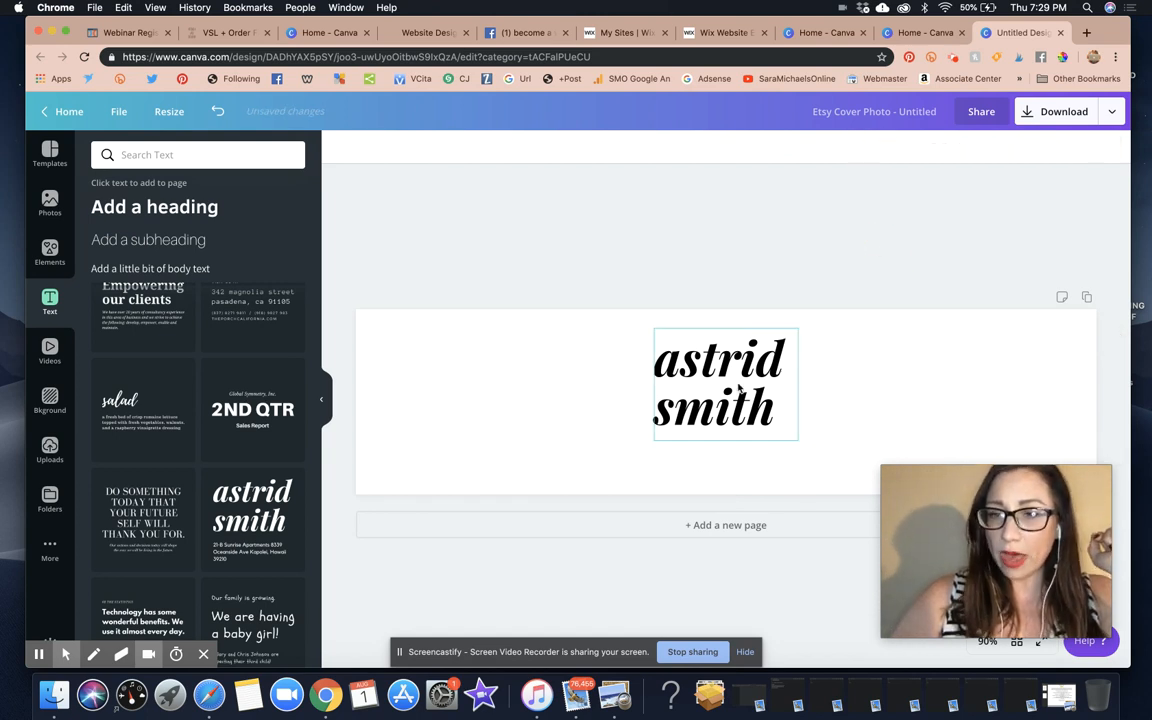
left_click_drag(798, 387, 954, 391)
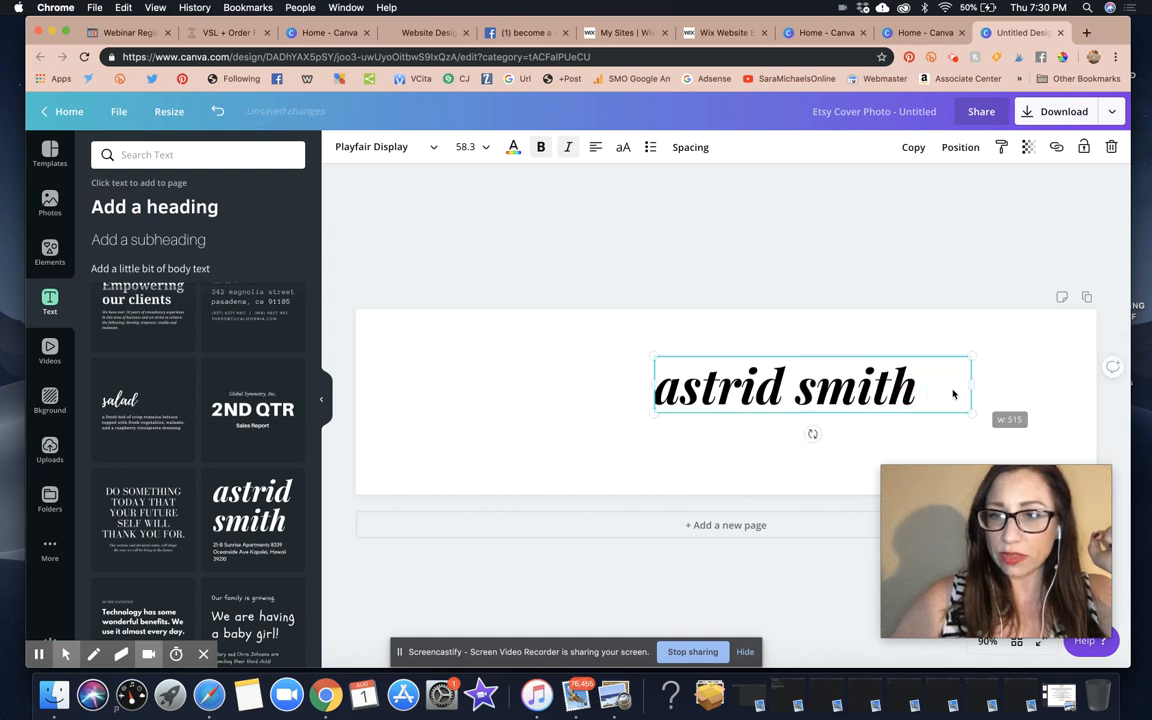
triple_click(812, 392)
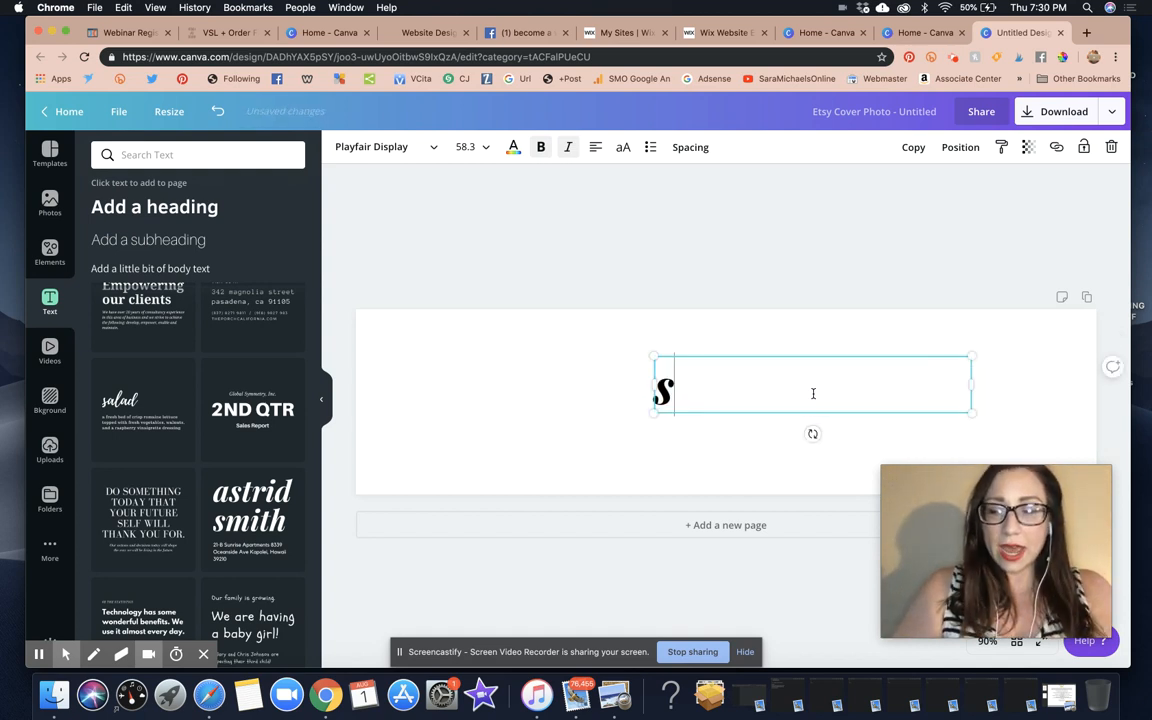
left_click(779, 327)
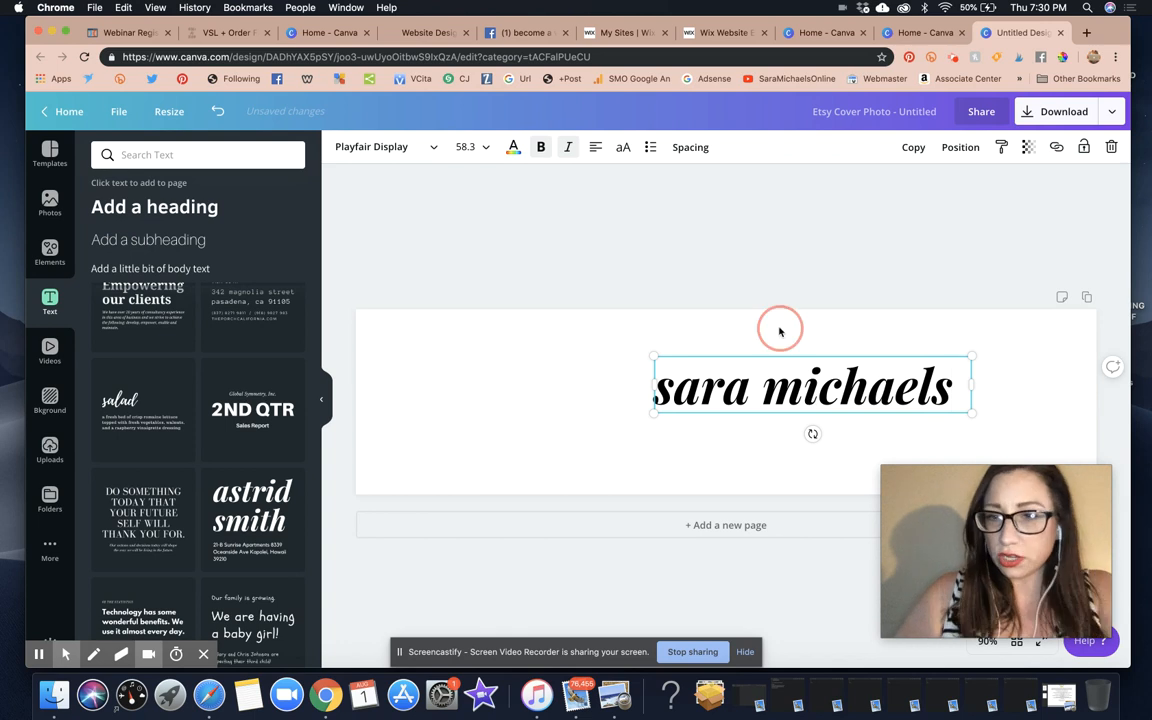
left_click_drag(776, 392, 689, 404)
left_click(969, 347)
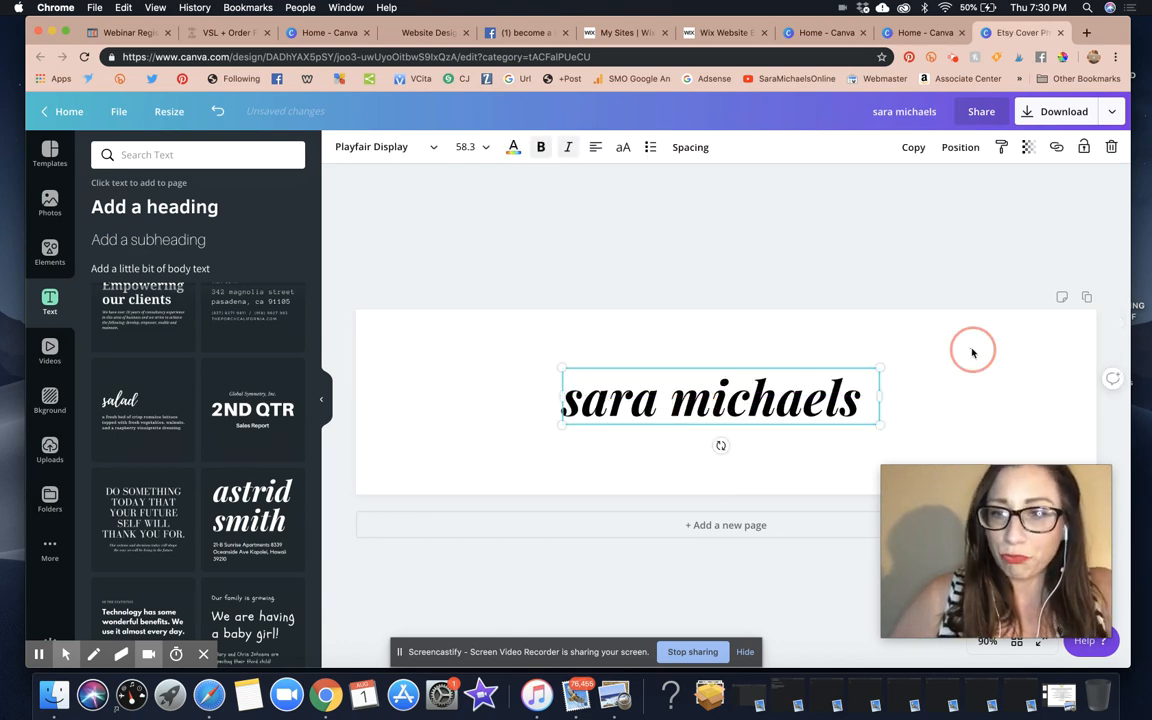
left_click(672, 400)
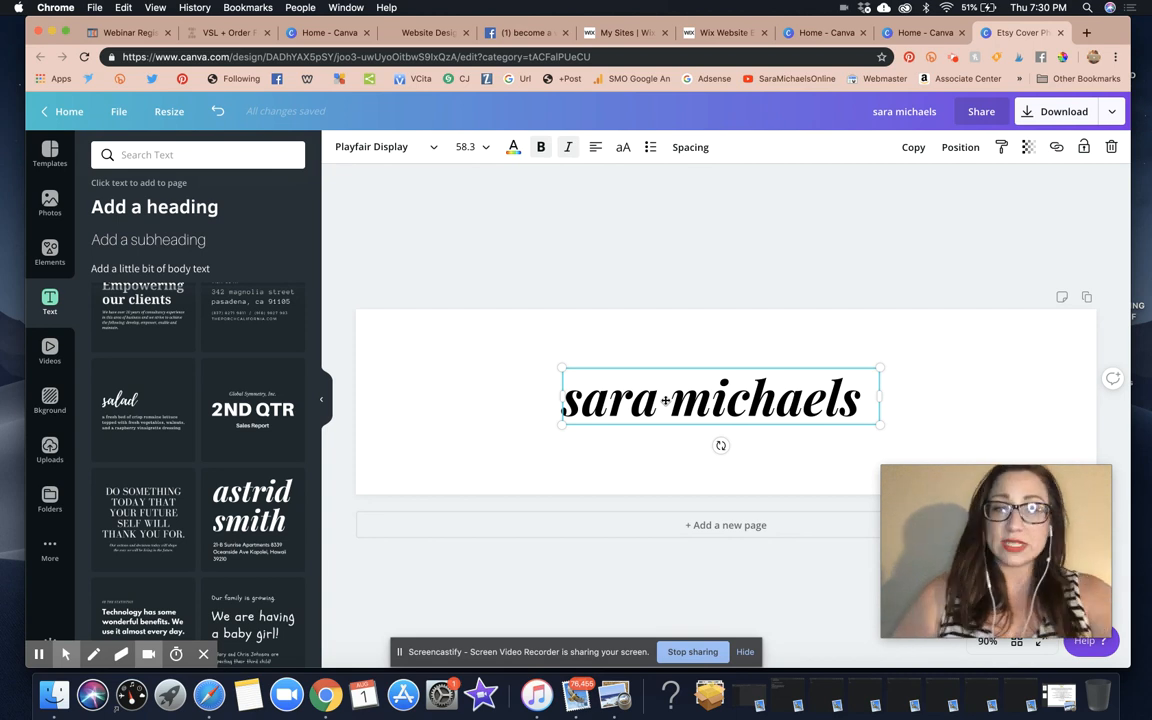
Drag the name heading's corners to font size about 103 and nudge it to the banner centre
left_click_drag(880, 424, 1067, 458)
left_click_drag(953, 428, 887, 423)
left_click_drag(1001, 363, 1054, 353)
key("Escape")
left_click_drag(865, 410, 829, 402)
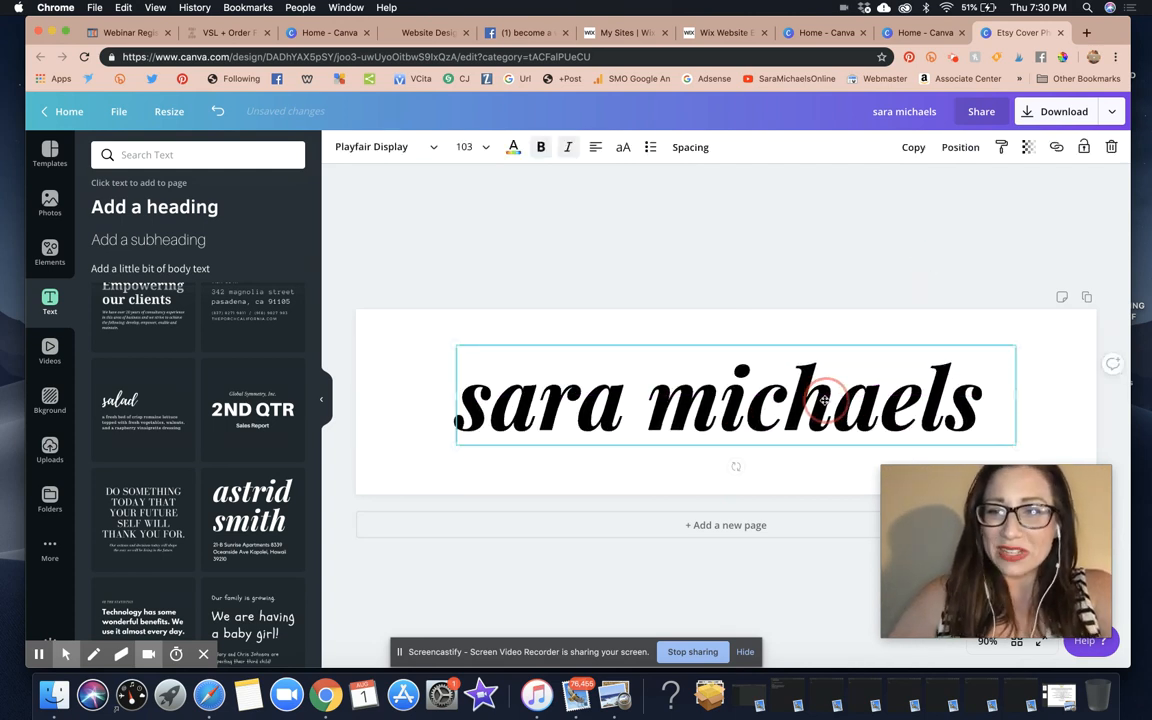
left_click(524, 287)
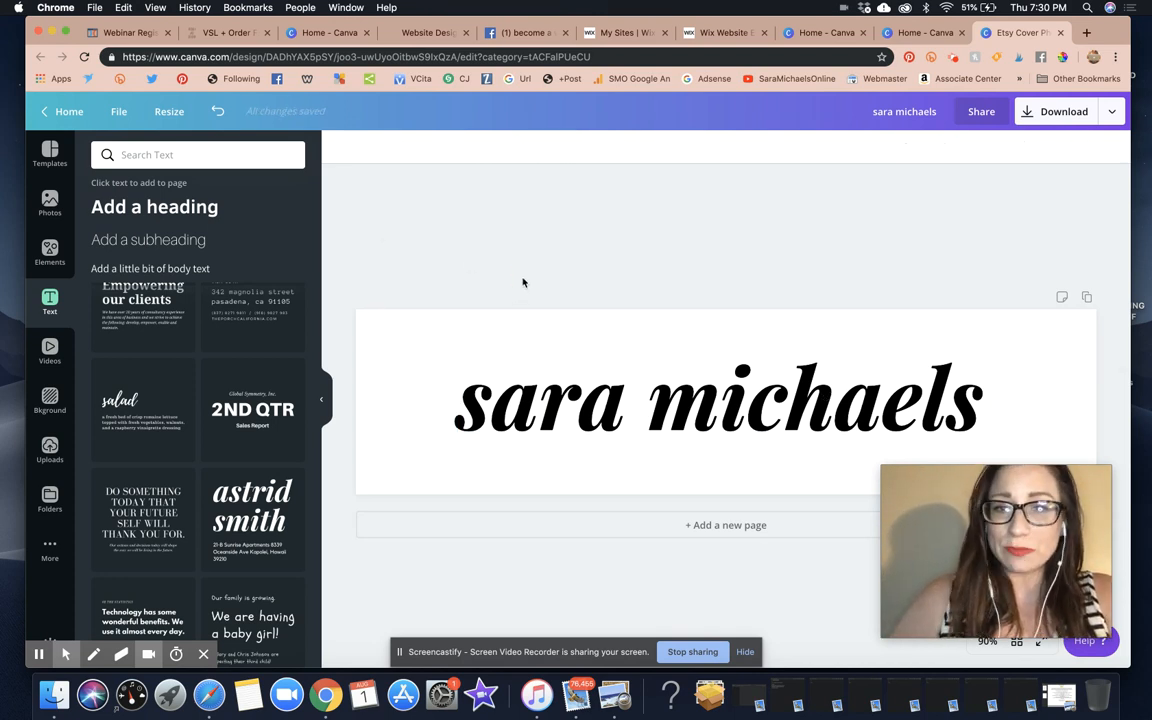
After trying Advetime, Anchorage and Badhorse Script, set the heading in Badhorse and re-centre it
left_click(530, 390)
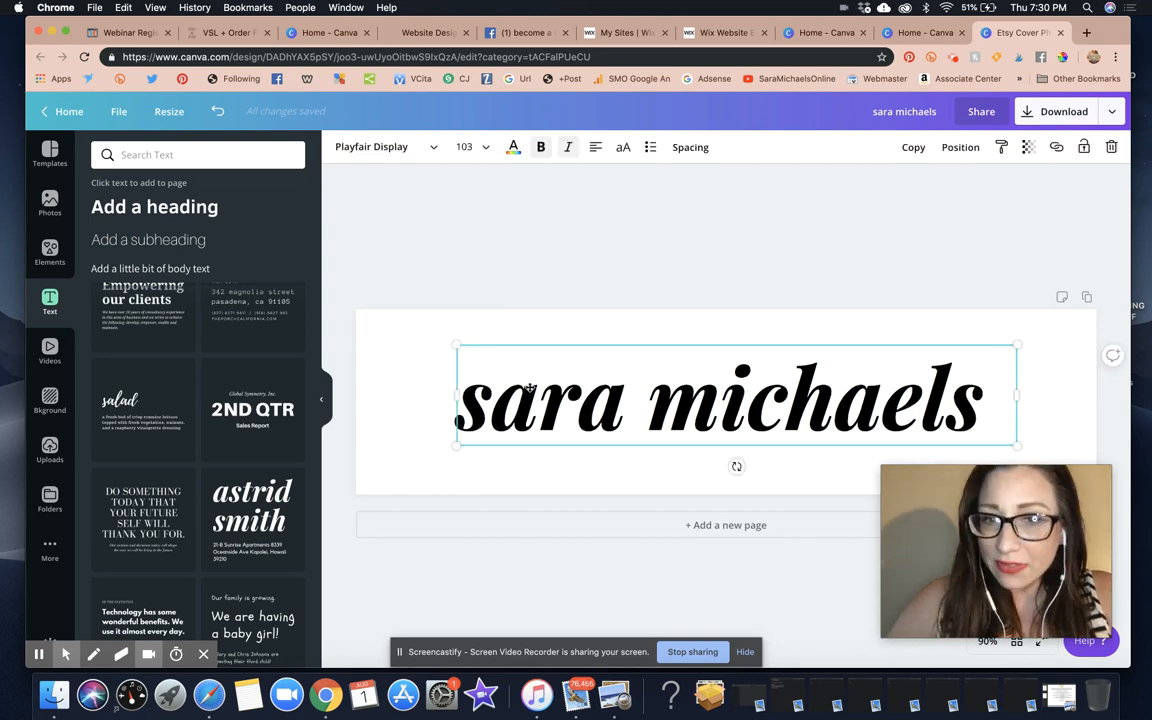
left_click(422, 150)
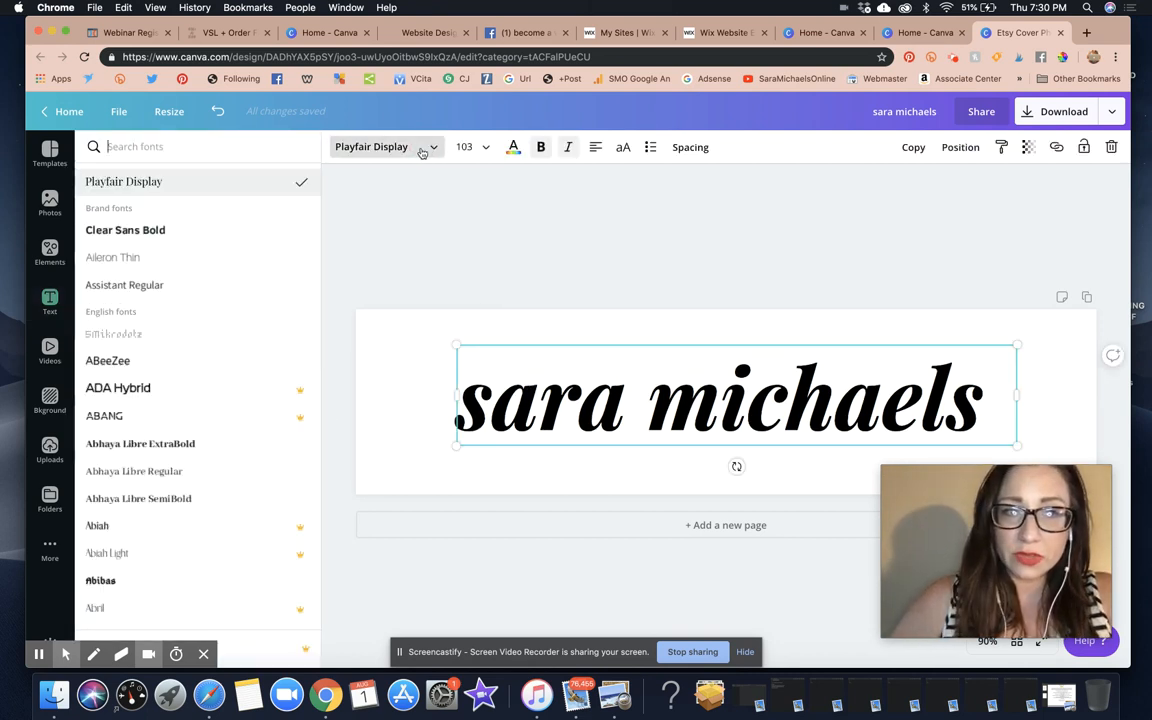
scroll(257, 427, "down", 10)
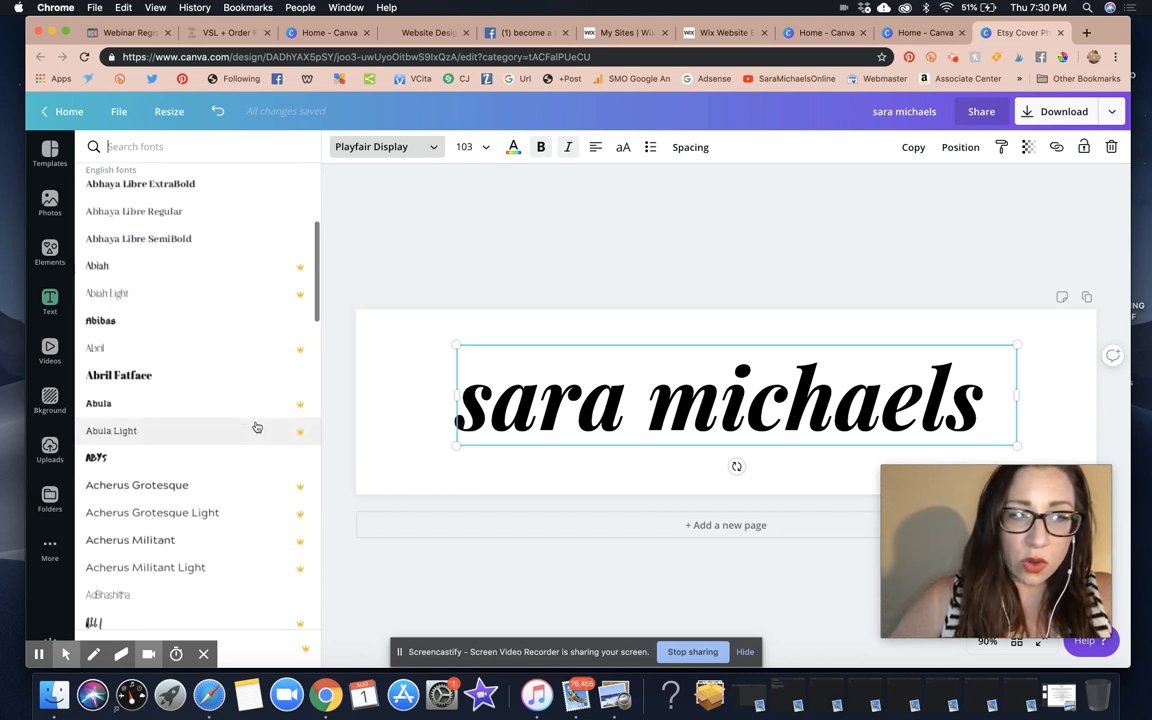
left_click(254, 424)
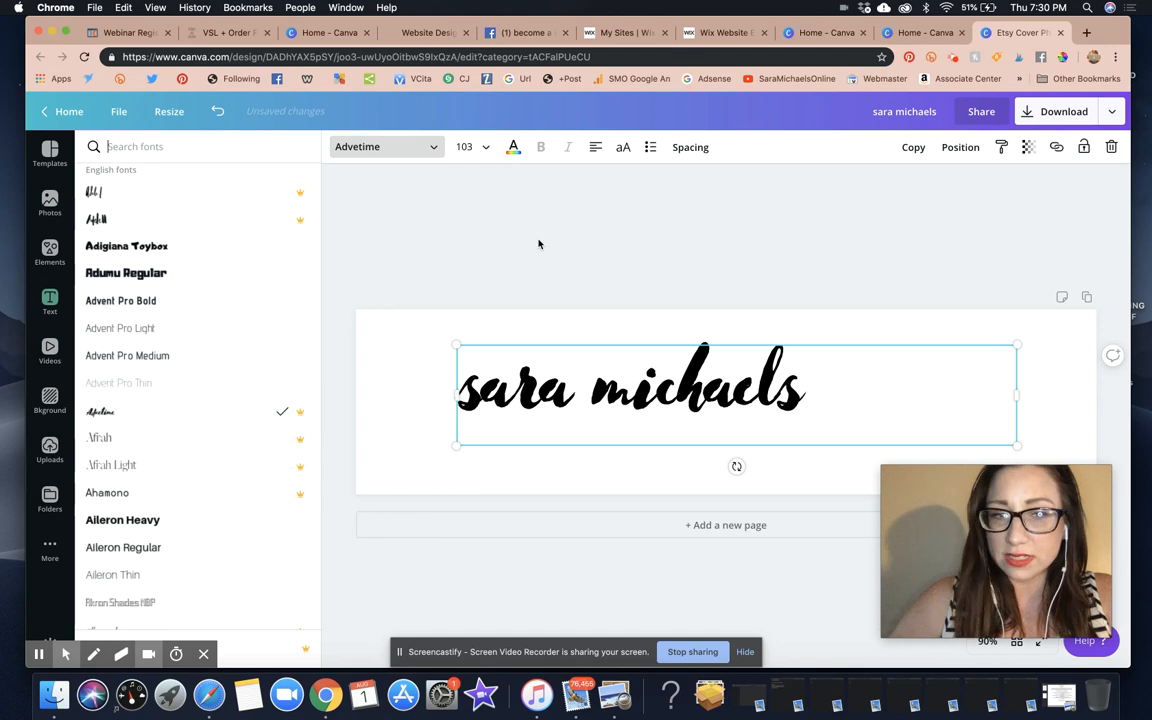
scroll(170, 488, "down", 15)
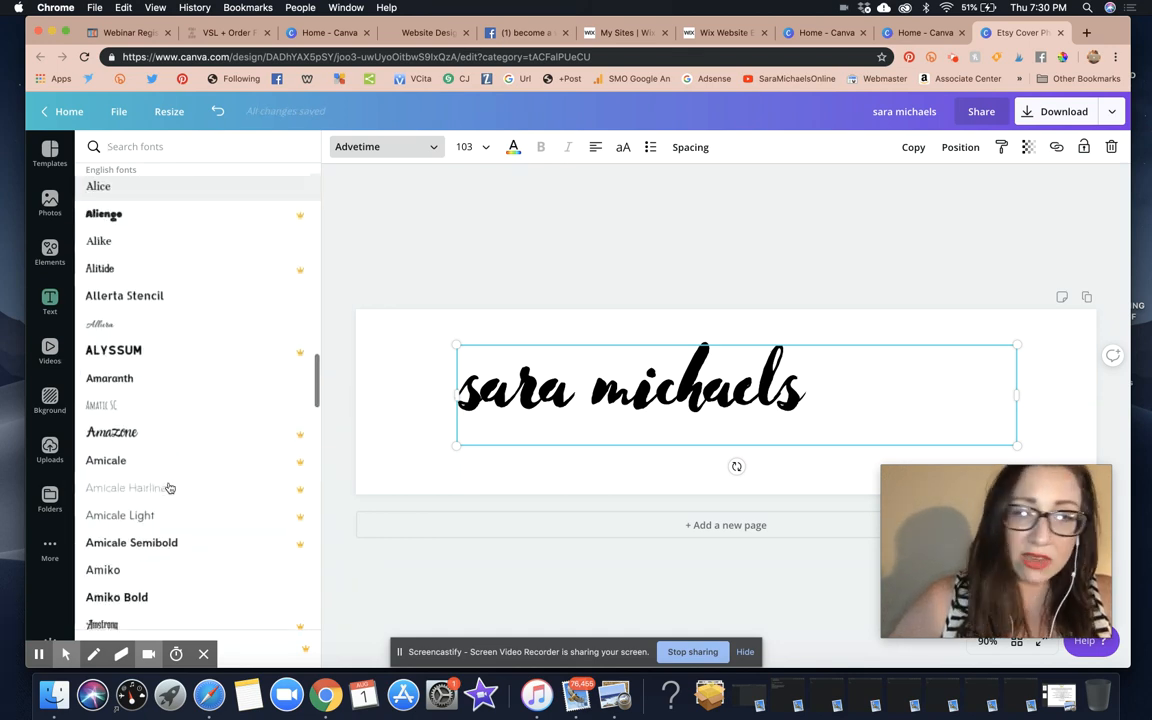
left_click(140, 242)
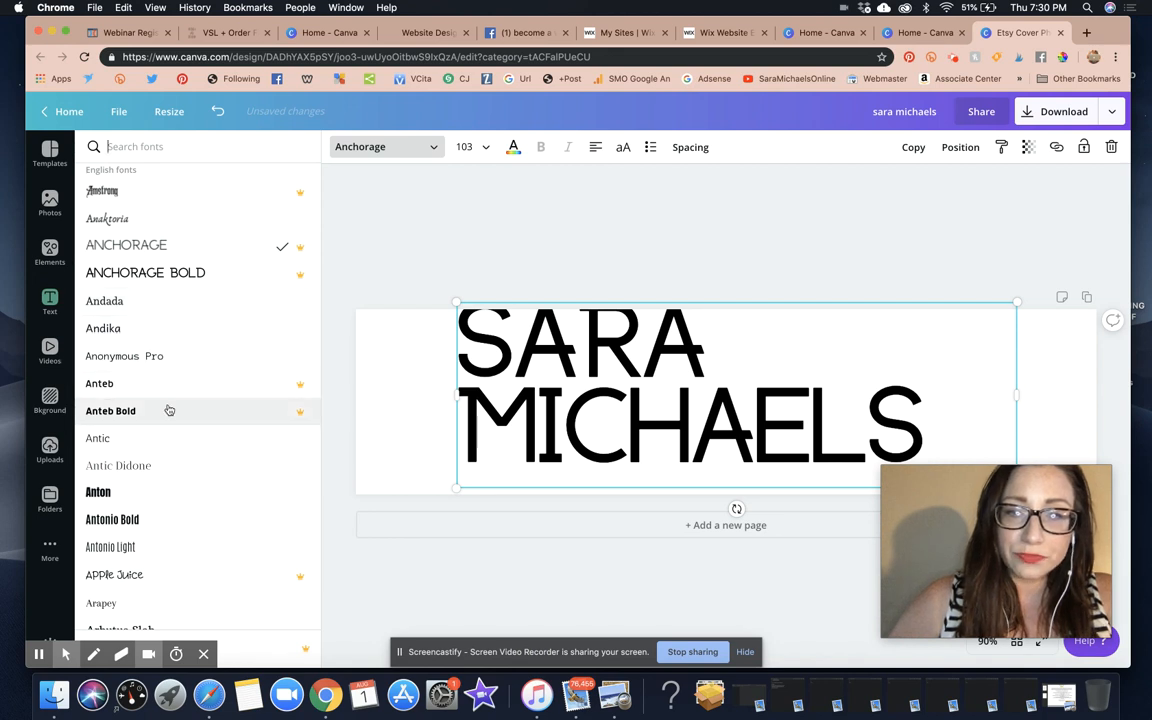
scroll(175, 462, "down", 15)
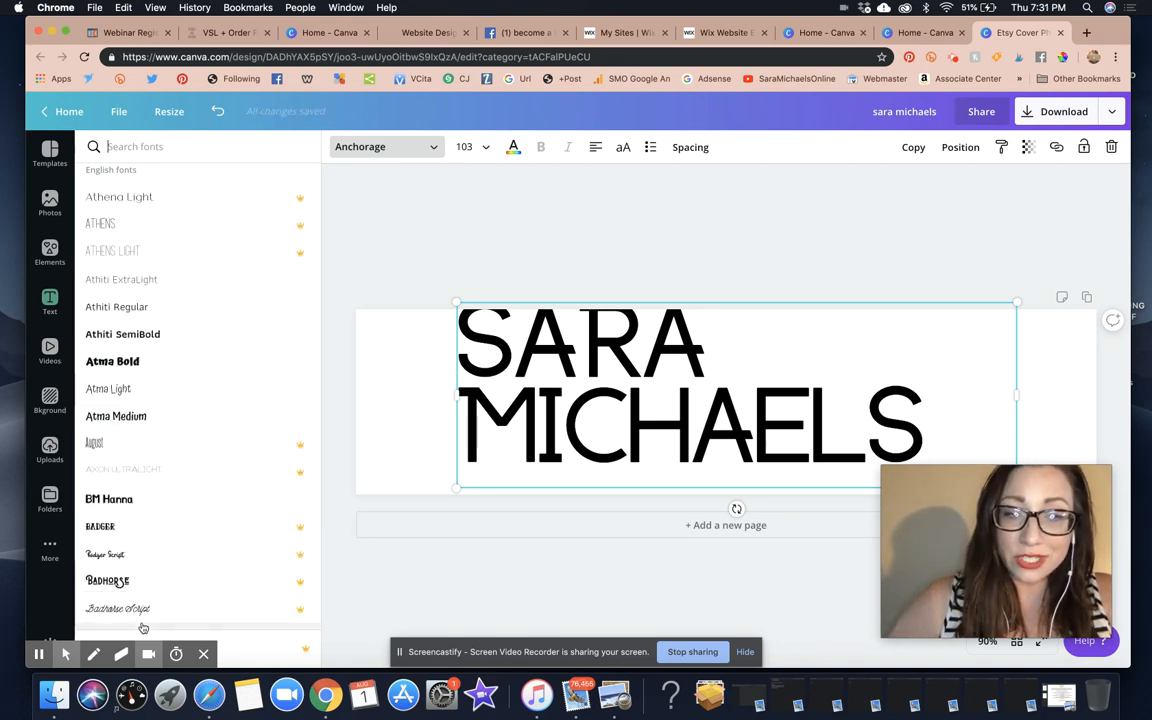
left_click(141, 616)
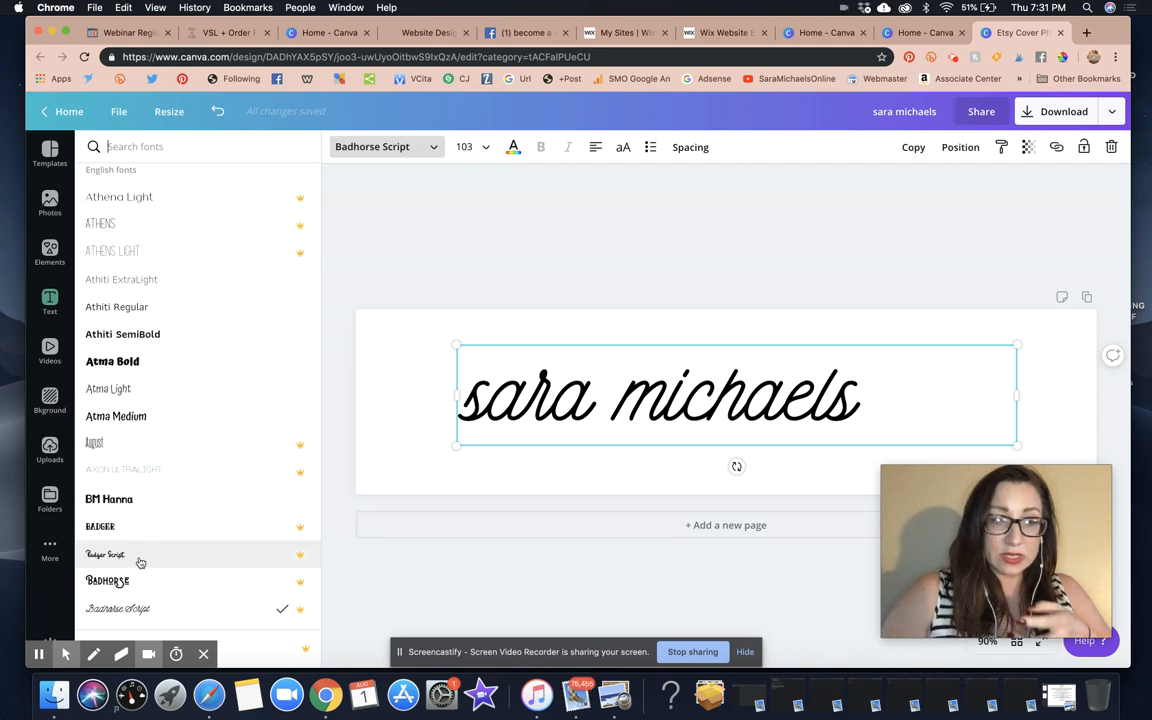
left_click(122, 585)
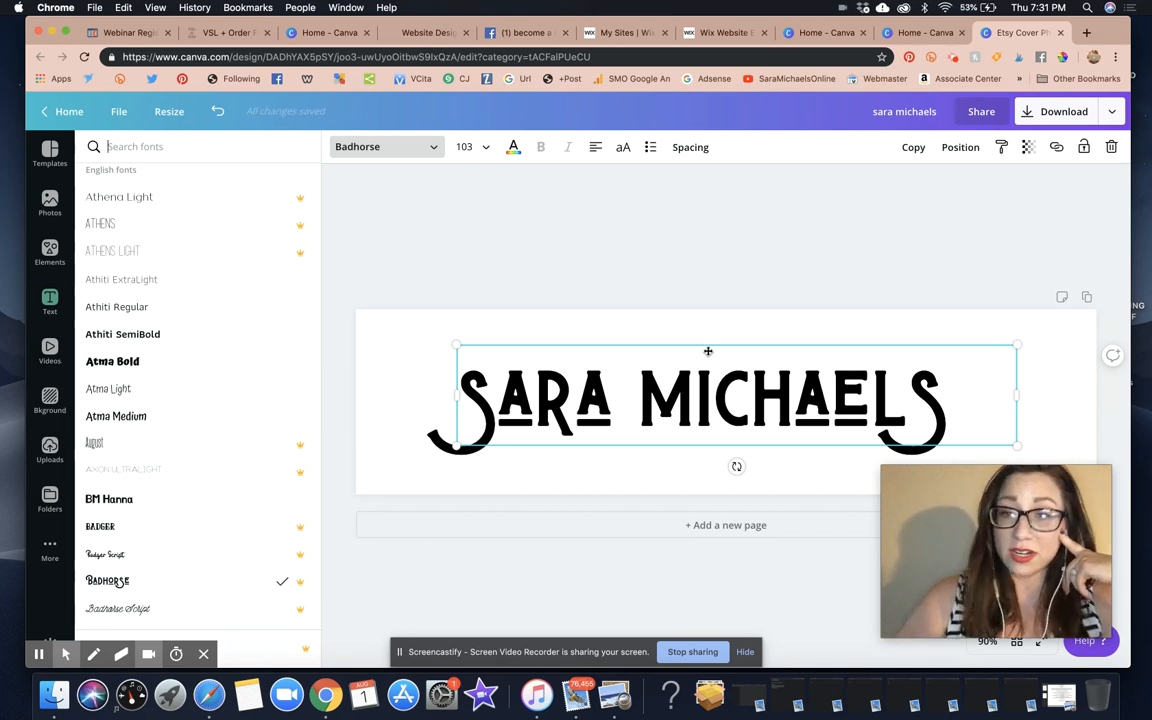
left_click(828, 257)
left_click_drag(735, 398, 774, 402)
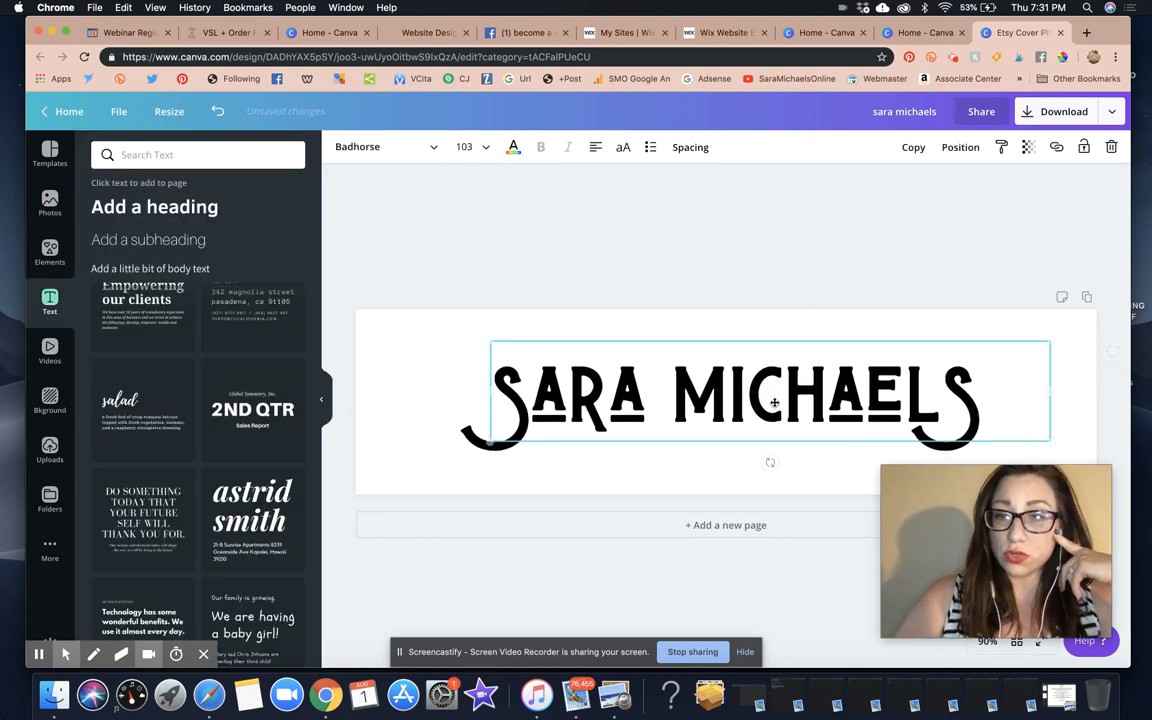
left_click(746, 279)
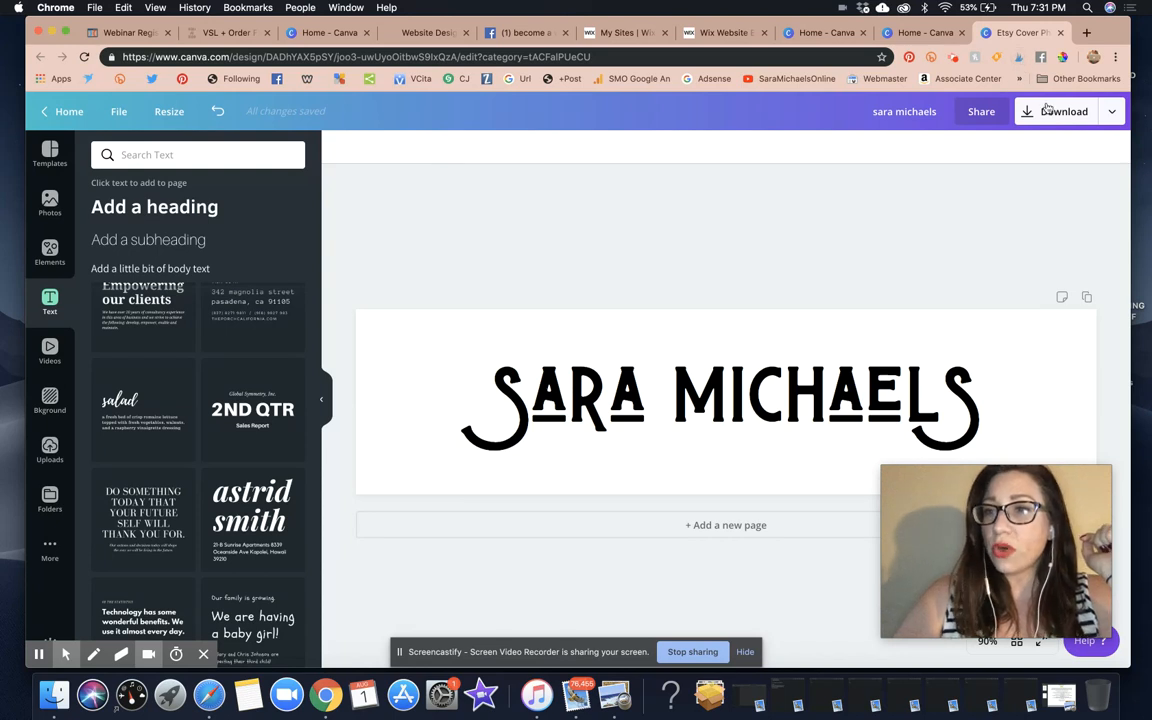
Retitle the design 'LOGO sm straight badhorse font' and show its publishing options
left_click(906, 108)
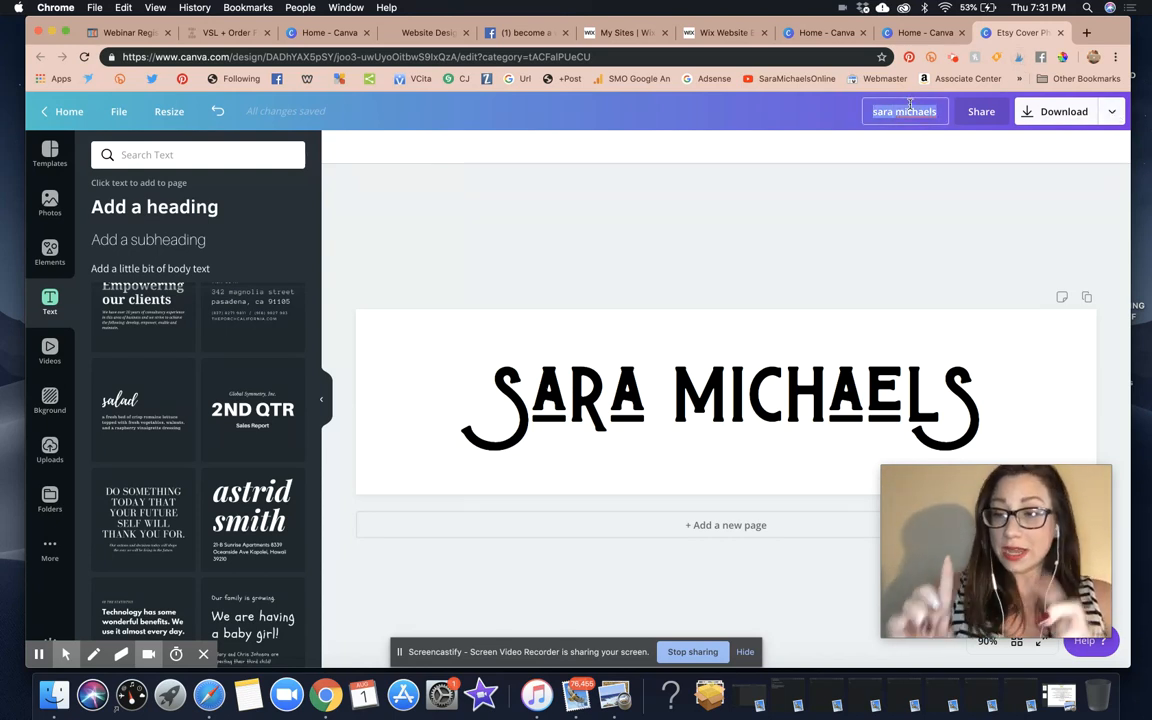
type("L")
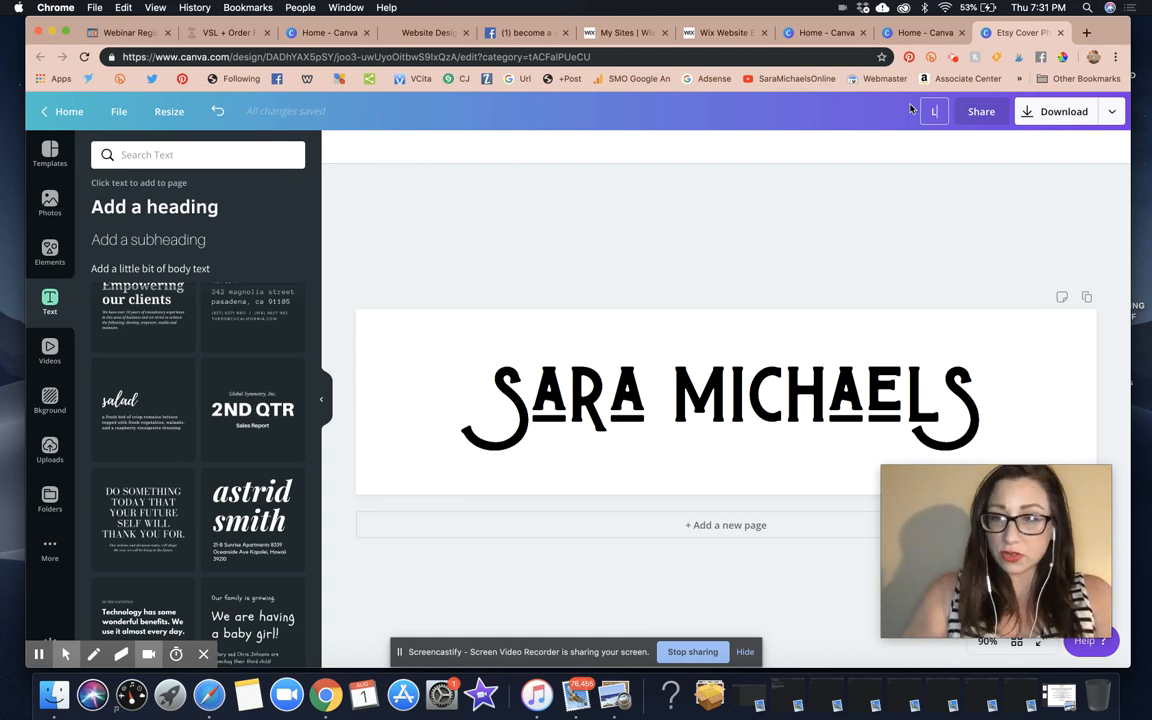
type("OGO")
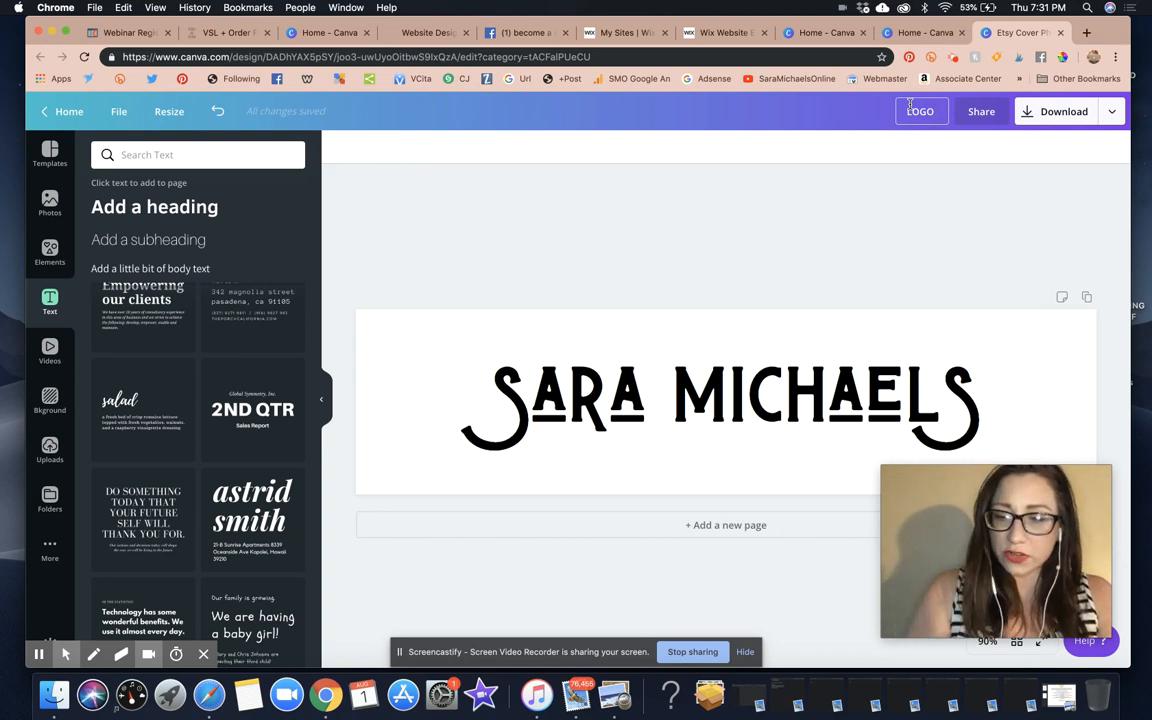
key("BackSpace")
key("BackSpace")
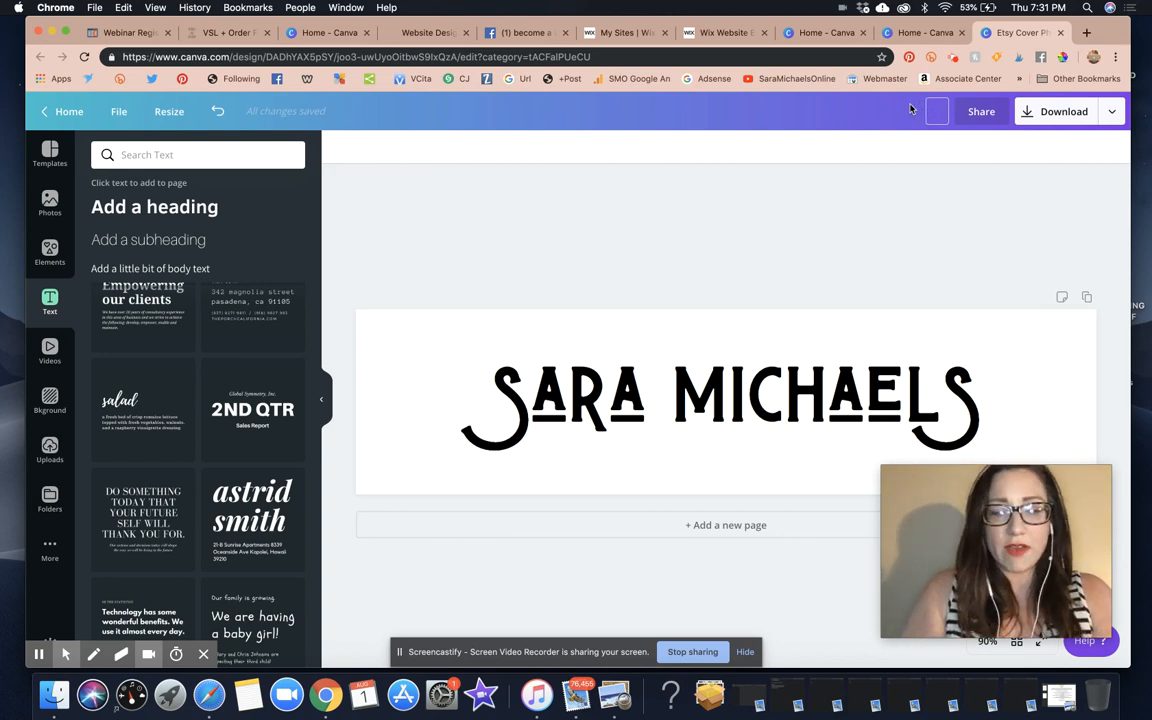
type("INGST")
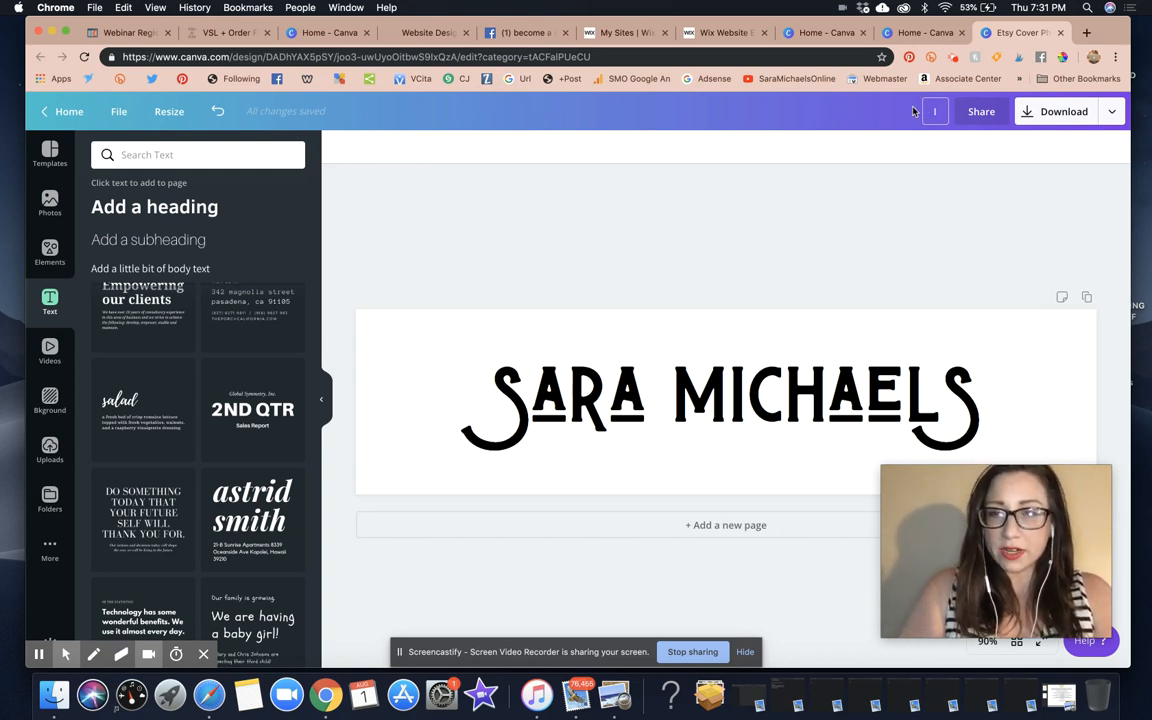
type("LOGO")
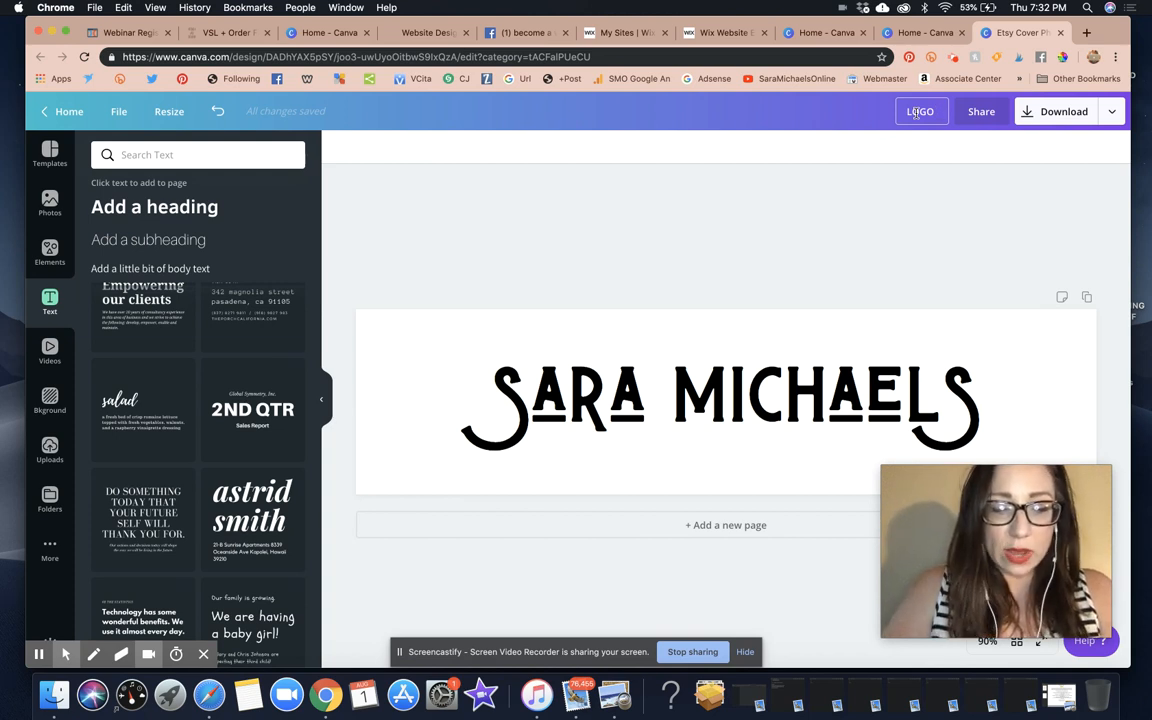
type("s")
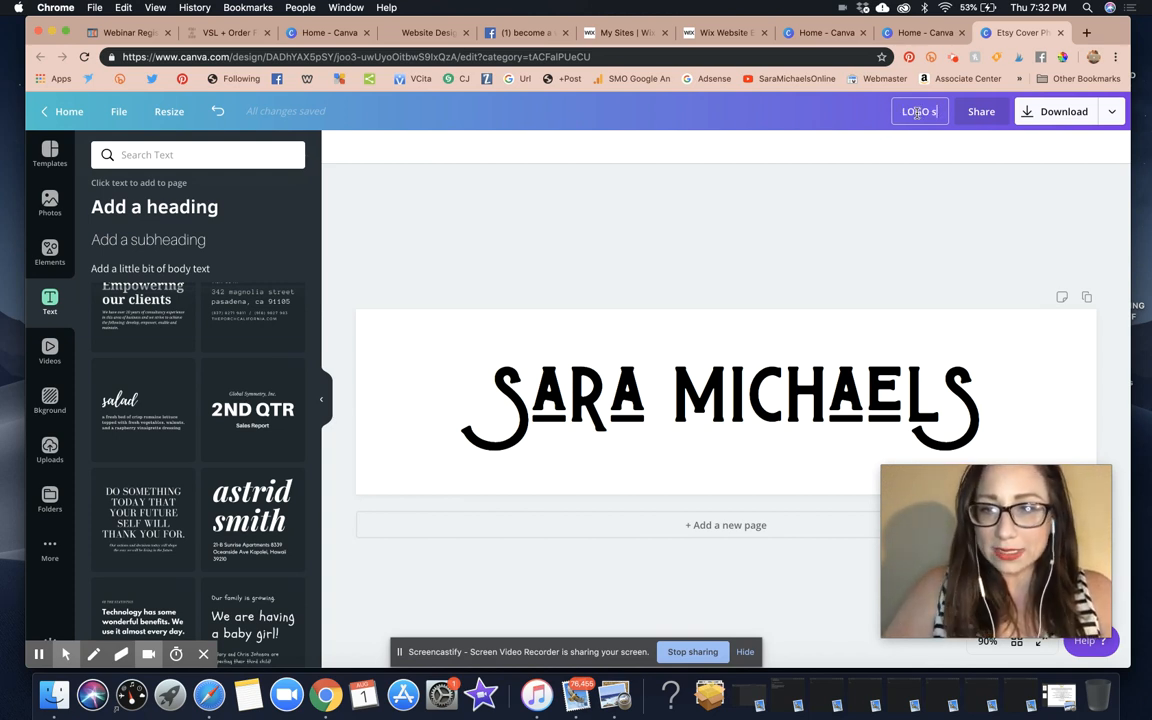
type("m straight")
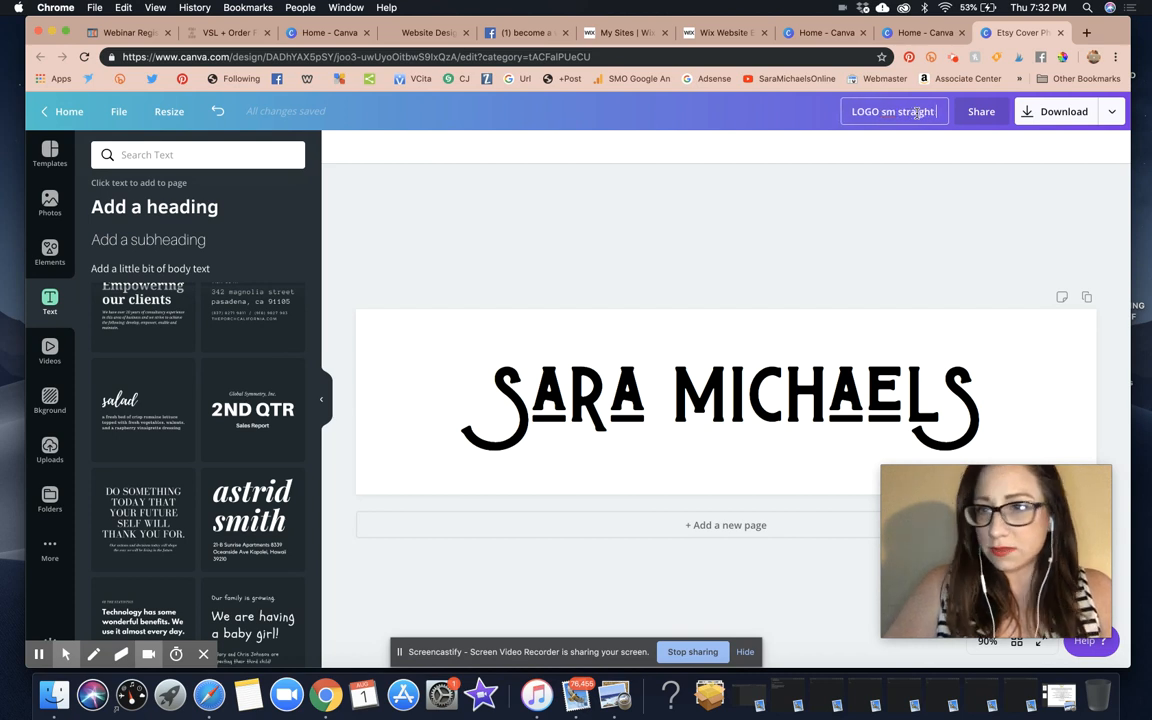
left_click(580, 427)
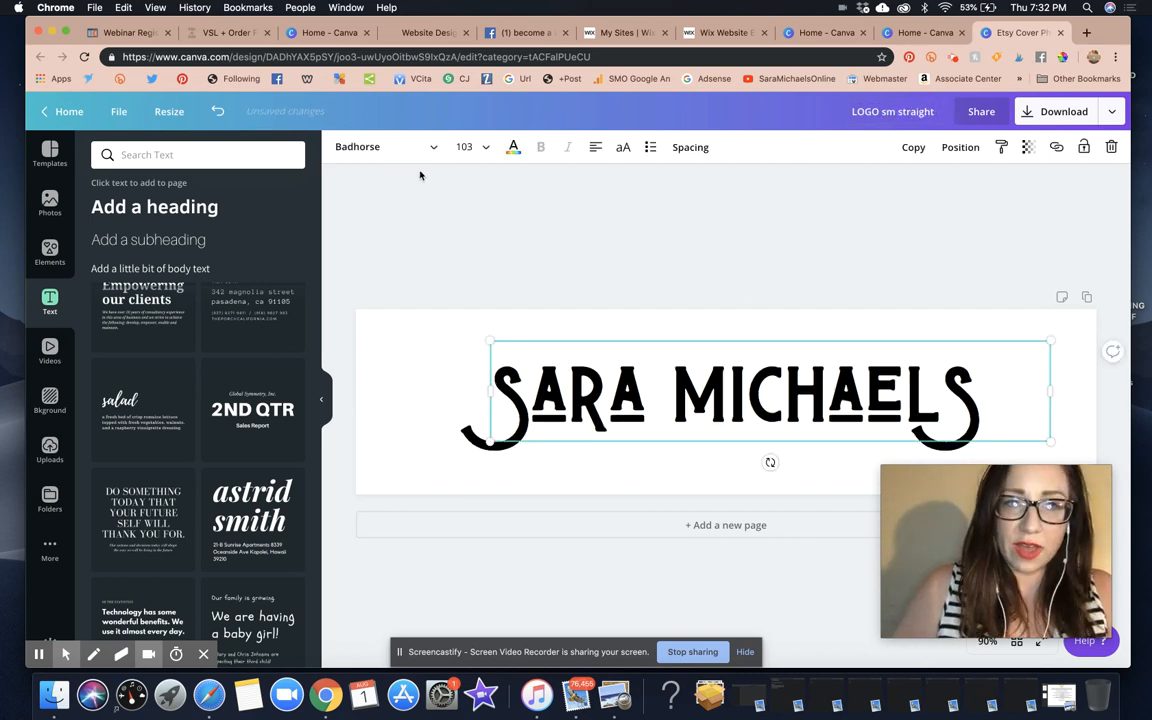
left_click(937, 113)
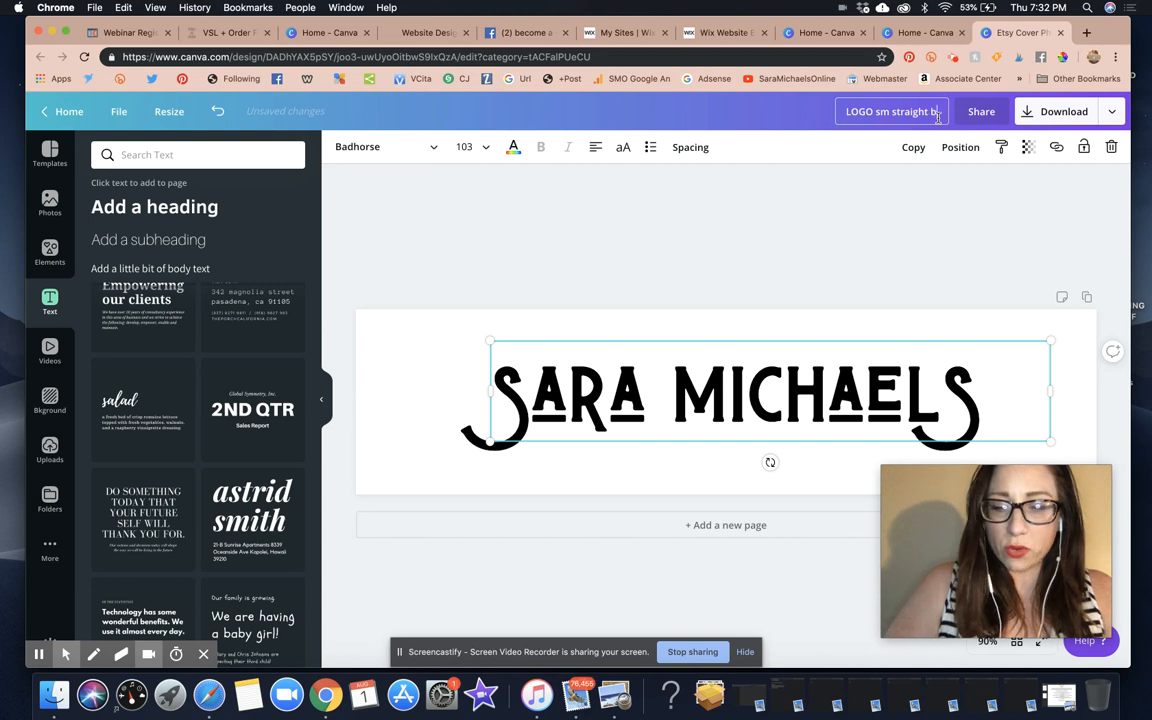
type("badhorse font")
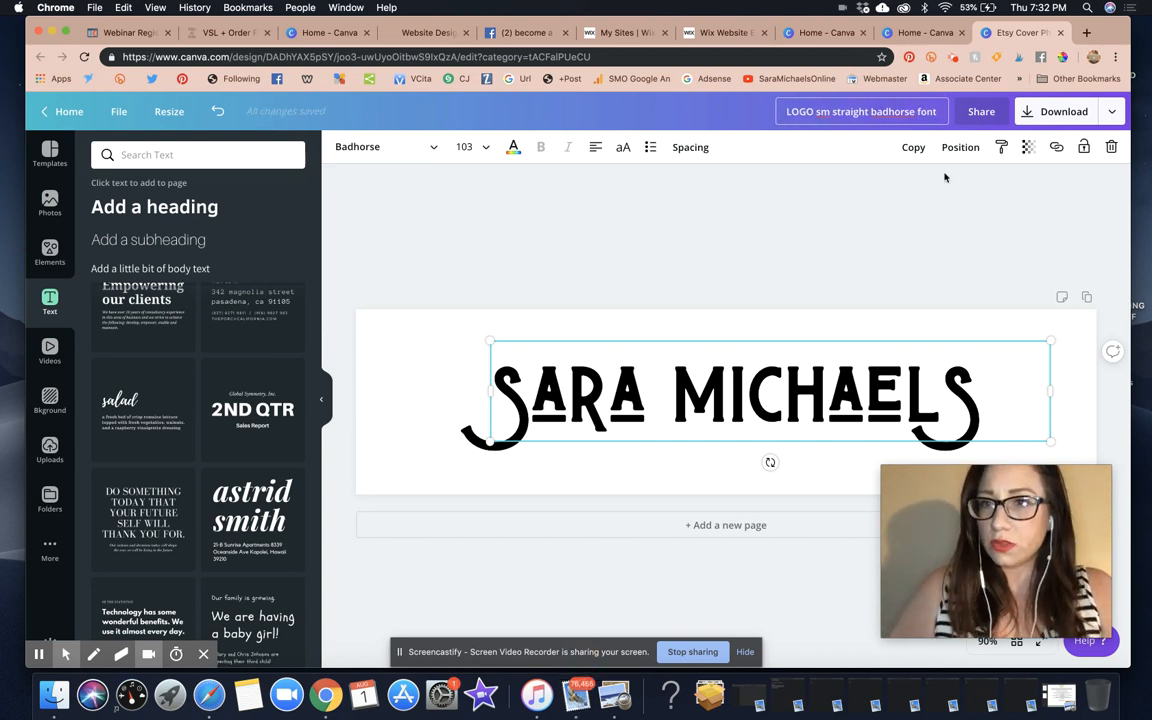
left_click(964, 257)
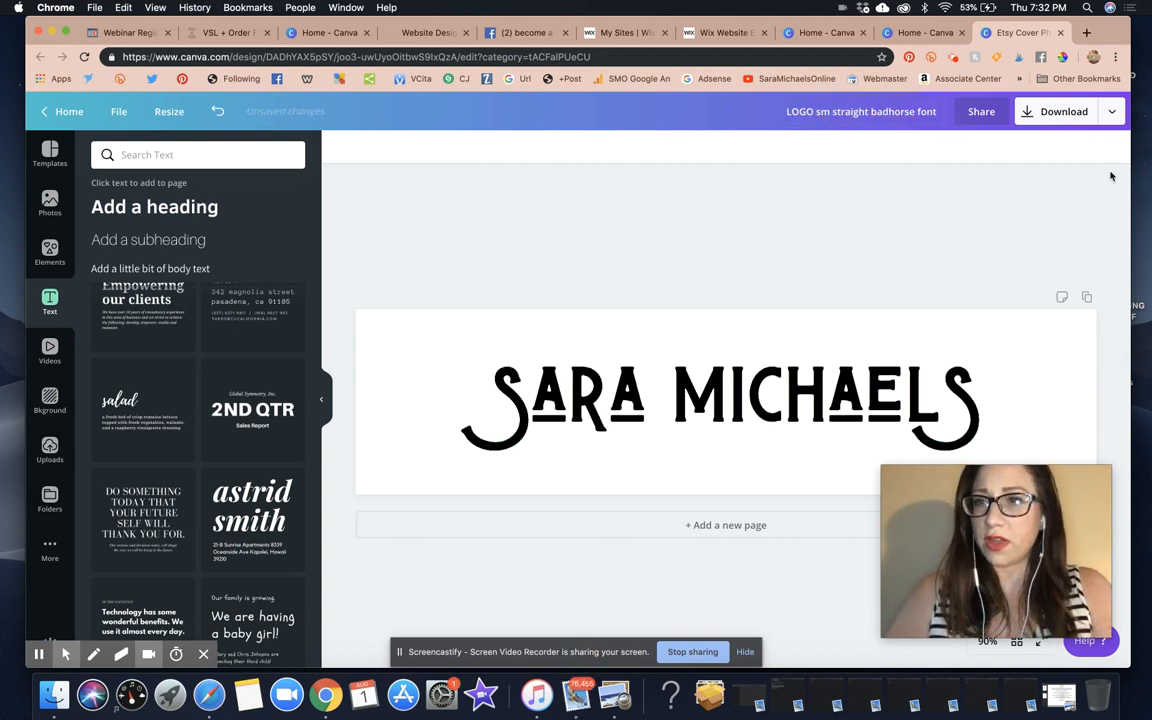
left_click(1110, 113)
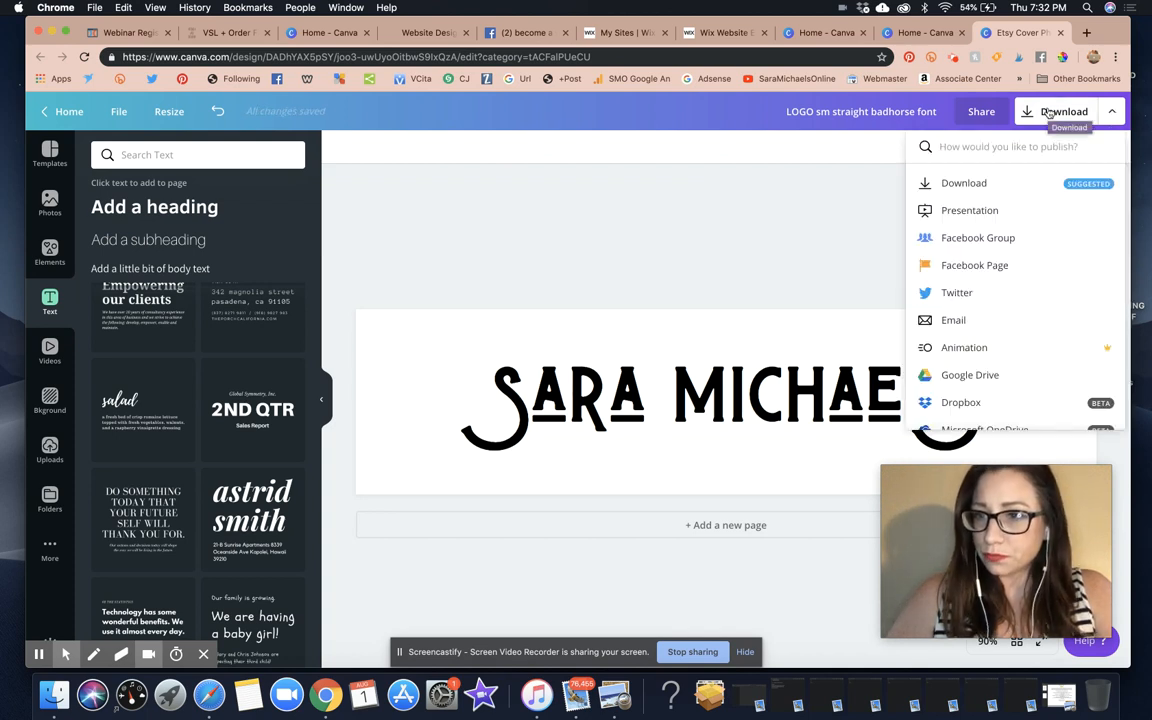
Download the design as a PNG with Transparent background ticked
left_click(988, 183)
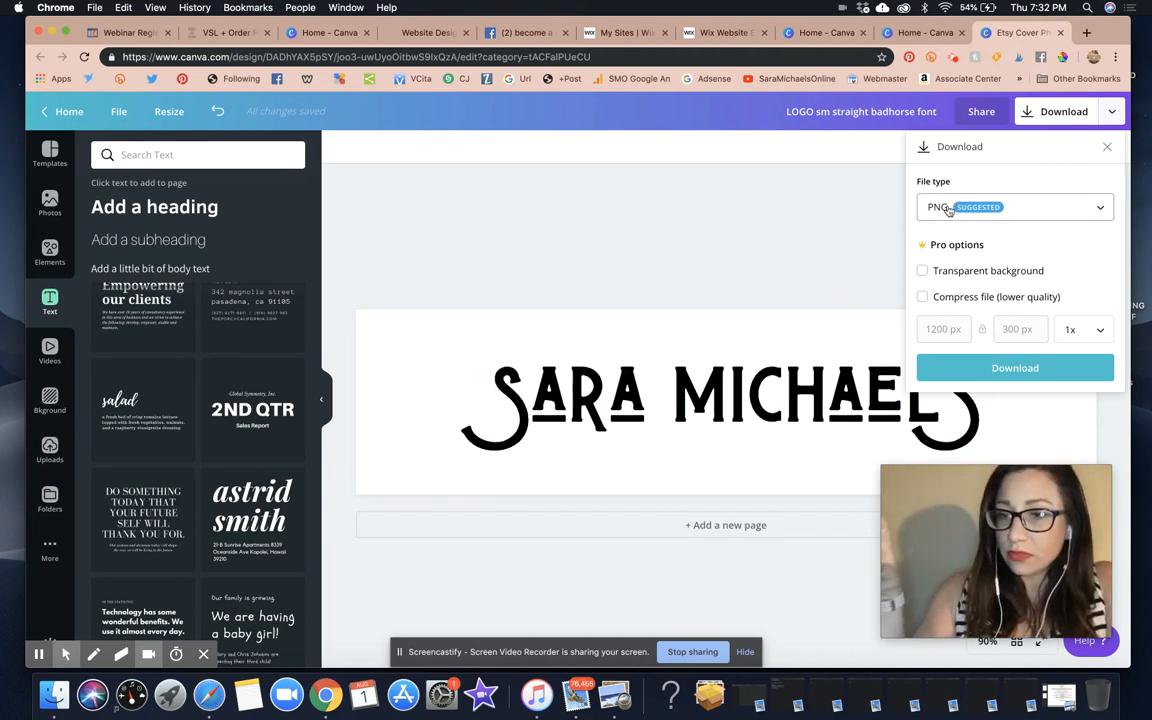
left_click(922, 272)
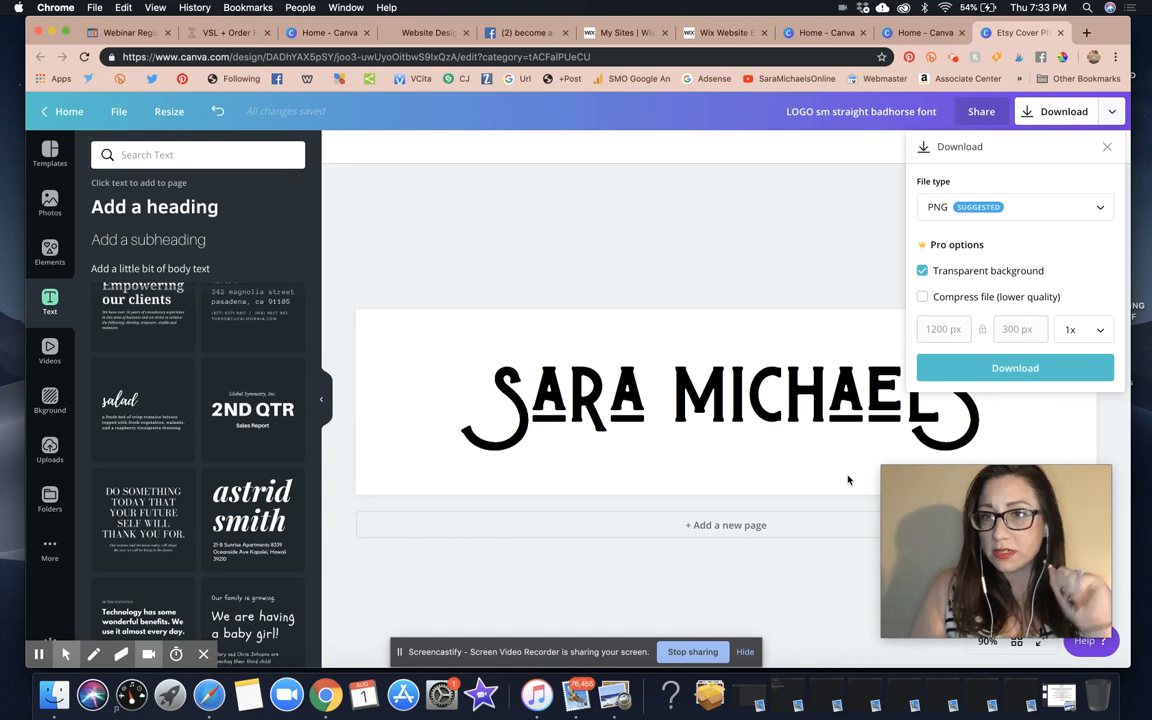
left_click(988, 368)
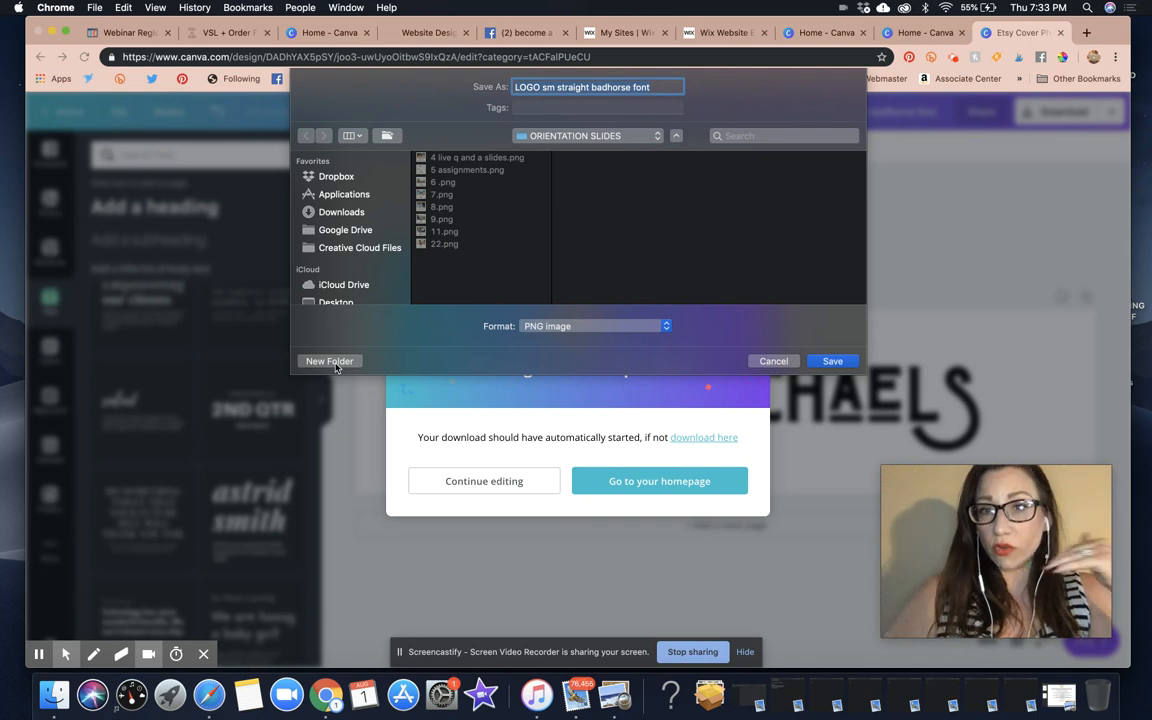
In the save dialog, pick a recent location and browse the 1 PERSONAL, 2 BLOG, 3 BUSINESS and 4 BOOK folders
left_click(615, 135)
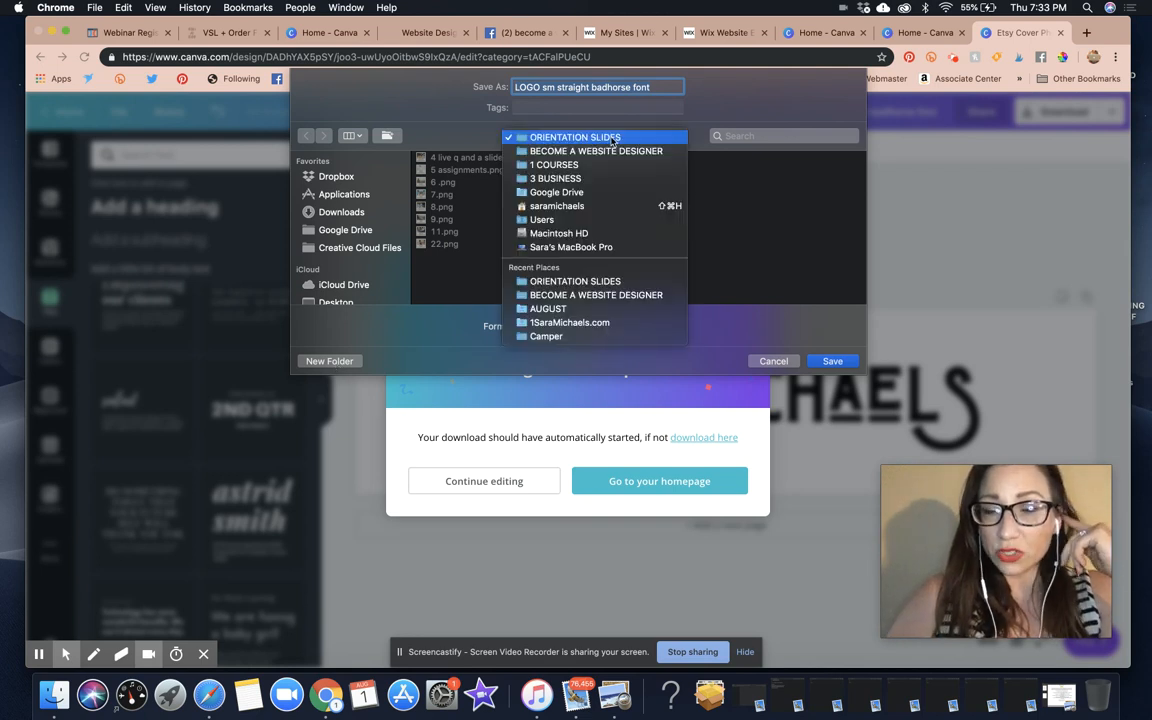
left_click(585, 322)
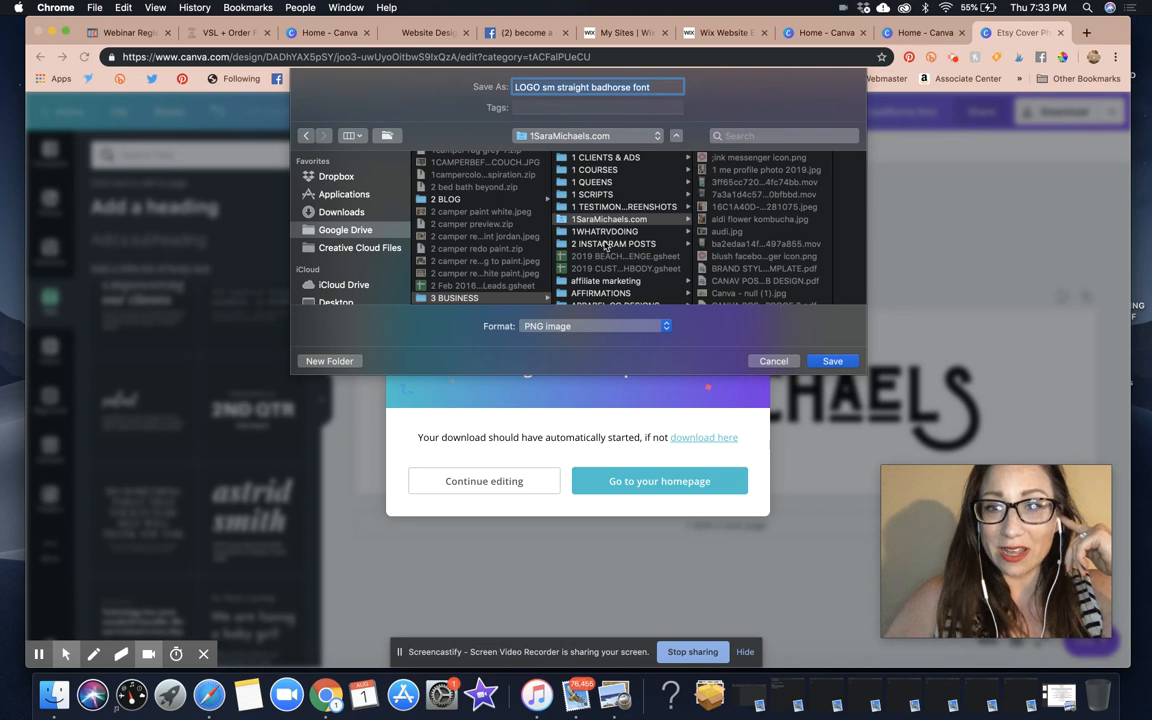
scroll(605, 245, "down", 6)
scroll(608, 243, "up", 5)
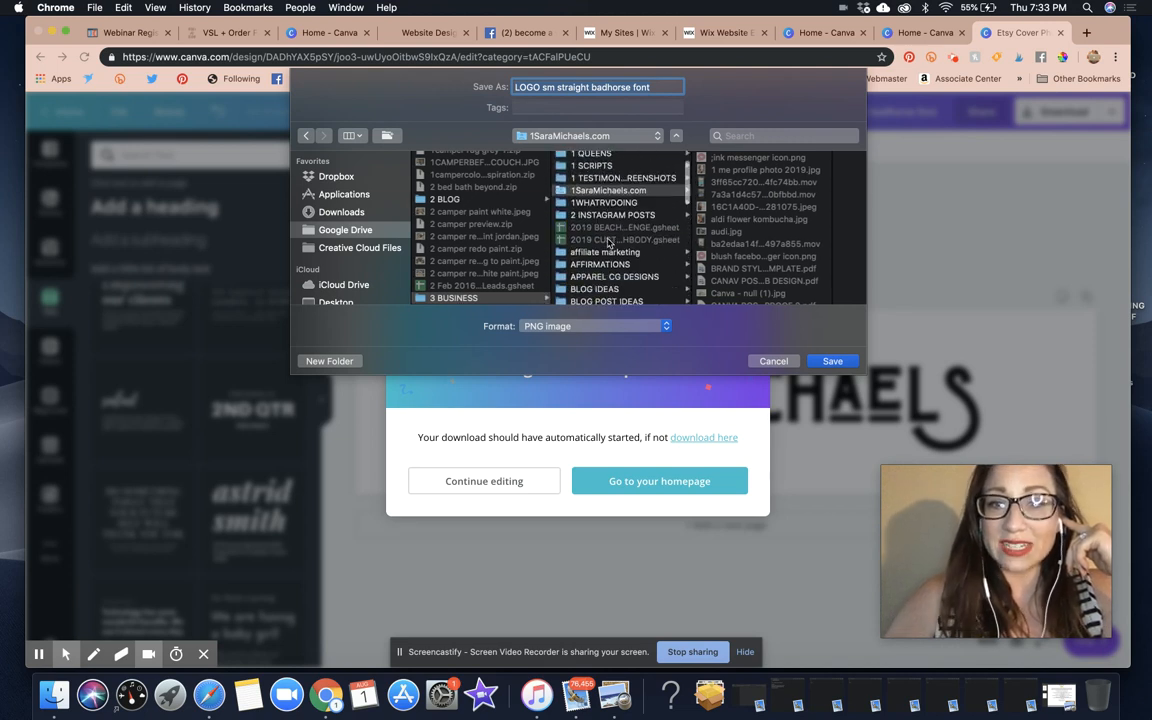
scroll(608, 243, "up", 2)
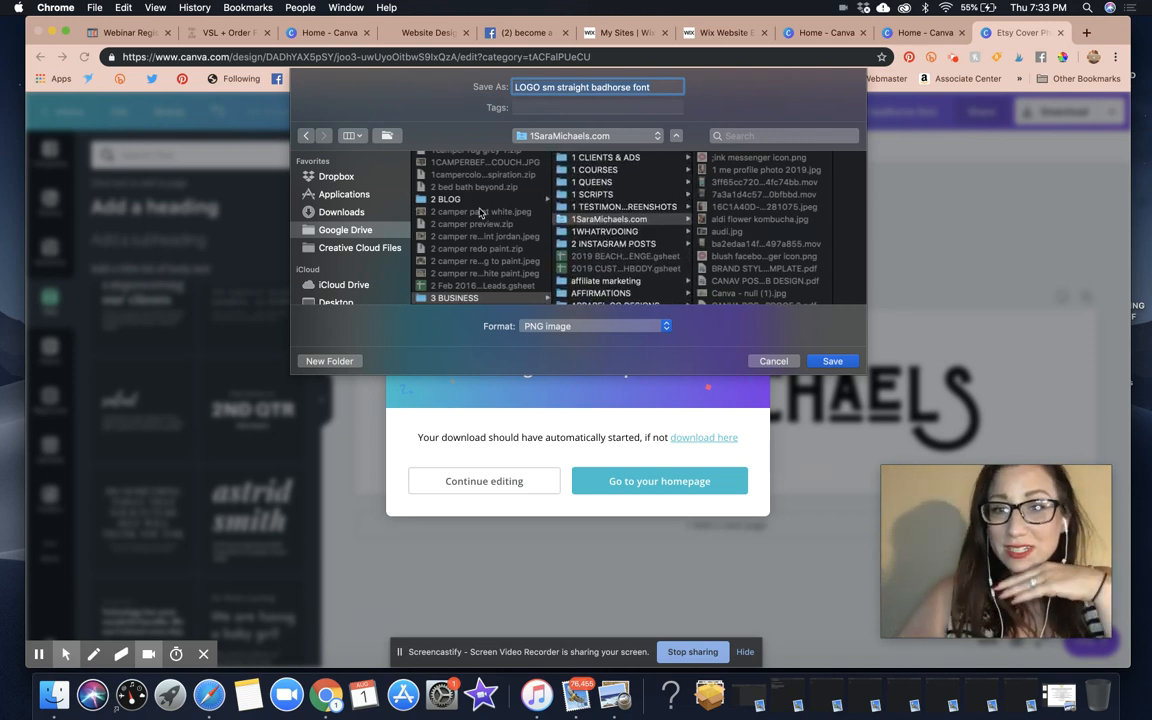
scroll(452, 203, "up", 5)
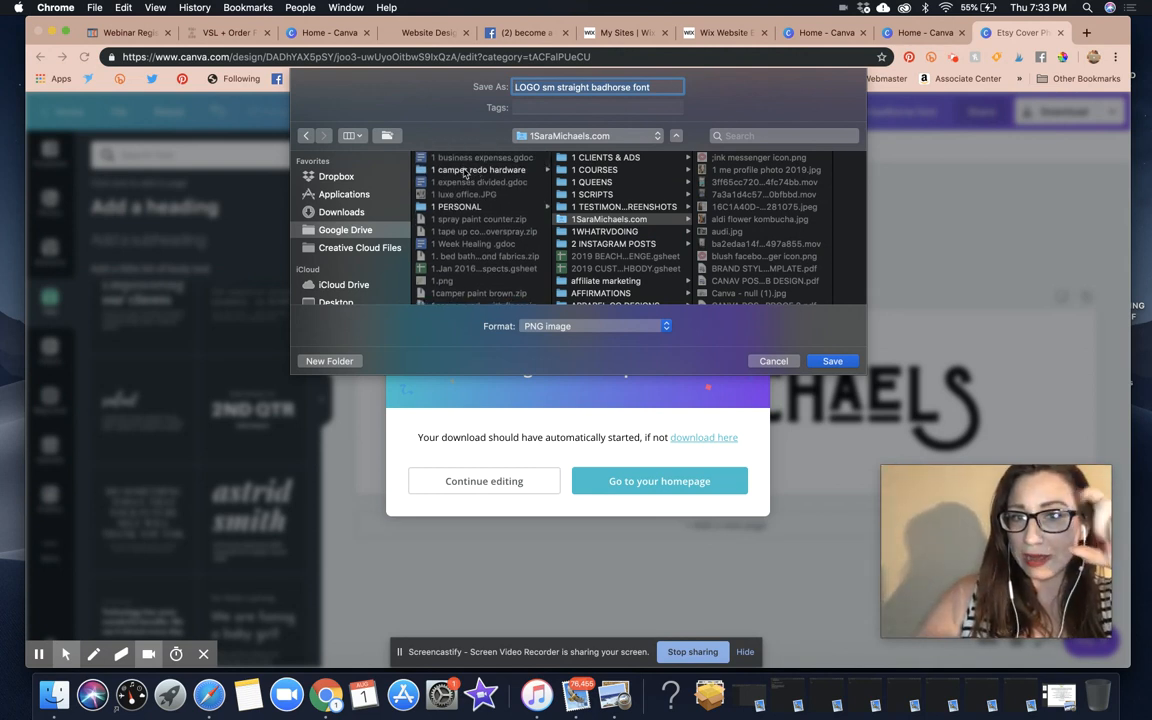
left_click(457, 206)
scroll(455, 212, "down", 4)
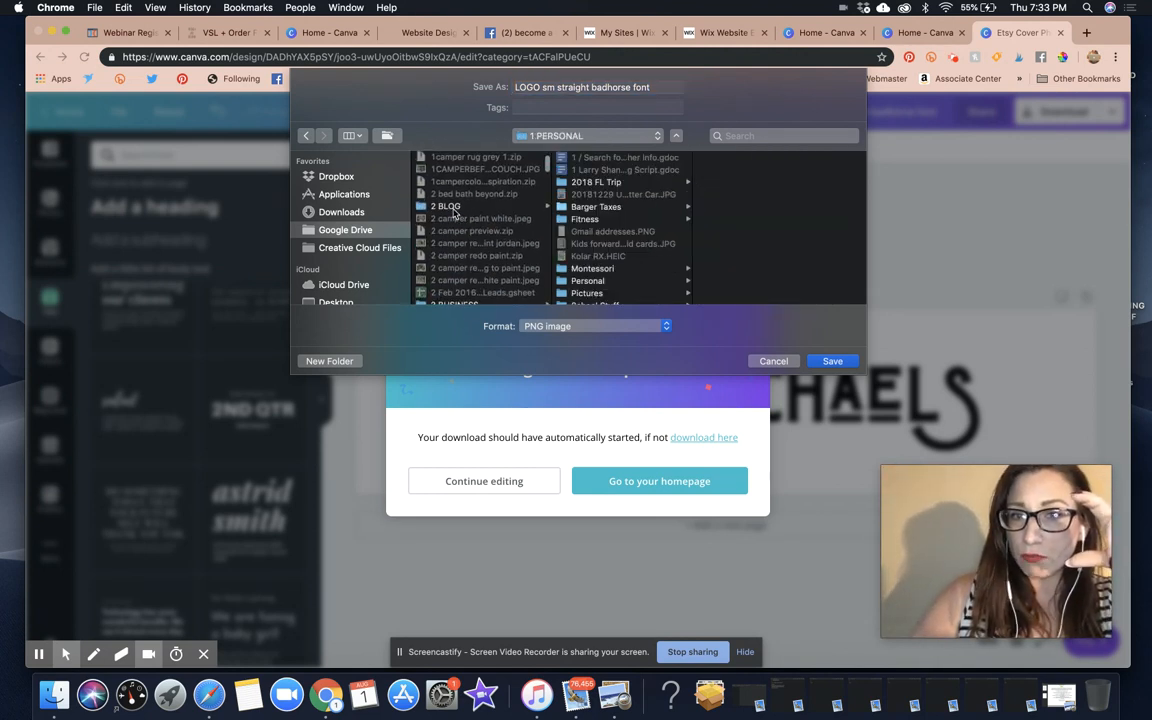
left_click(454, 209)
scroll(465, 236, "down", 4)
left_click(454, 162)
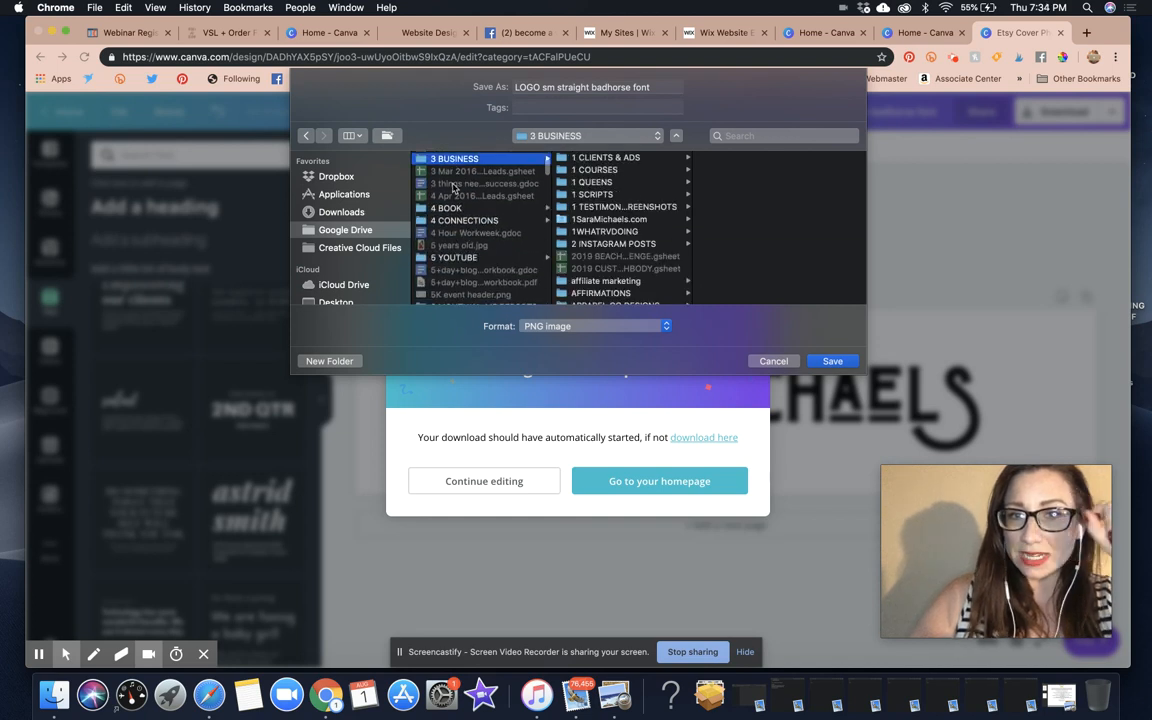
left_click(448, 207)
Browse back through 2 BLOG, 3 BUSINESS and CLIENTS, choose DESIGNS, then cancel the save
scroll(470, 175, "up", 10)
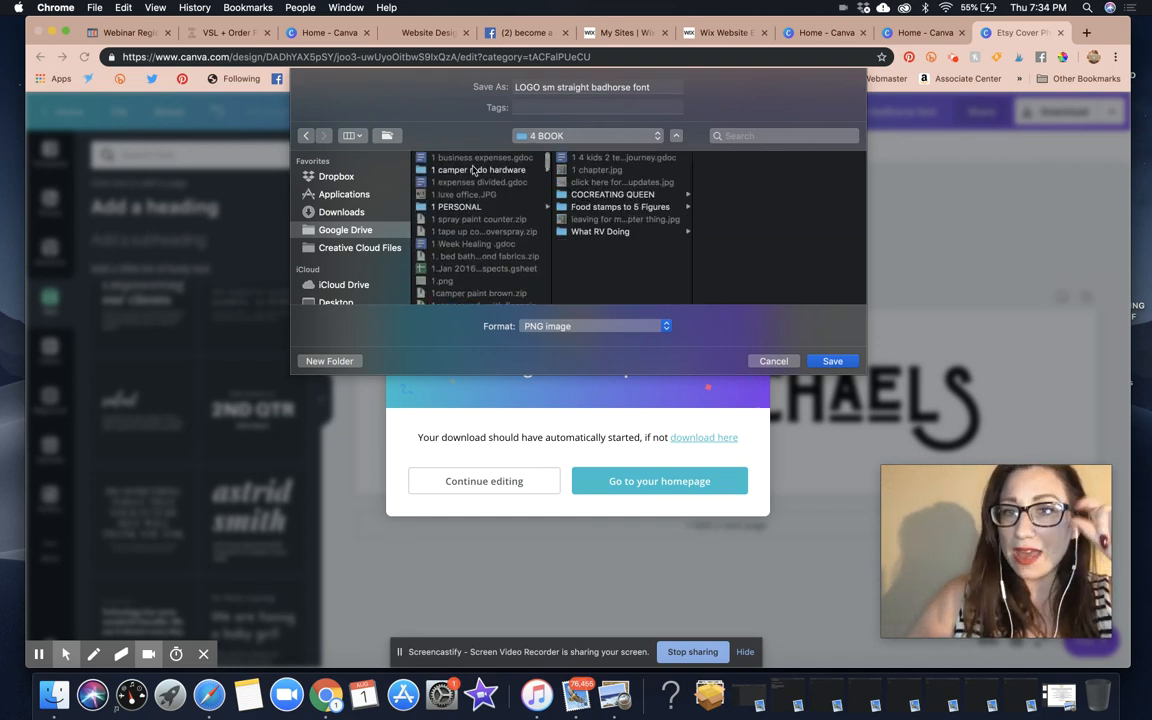
scroll(430, 188, "down", 4)
left_click(458, 215)
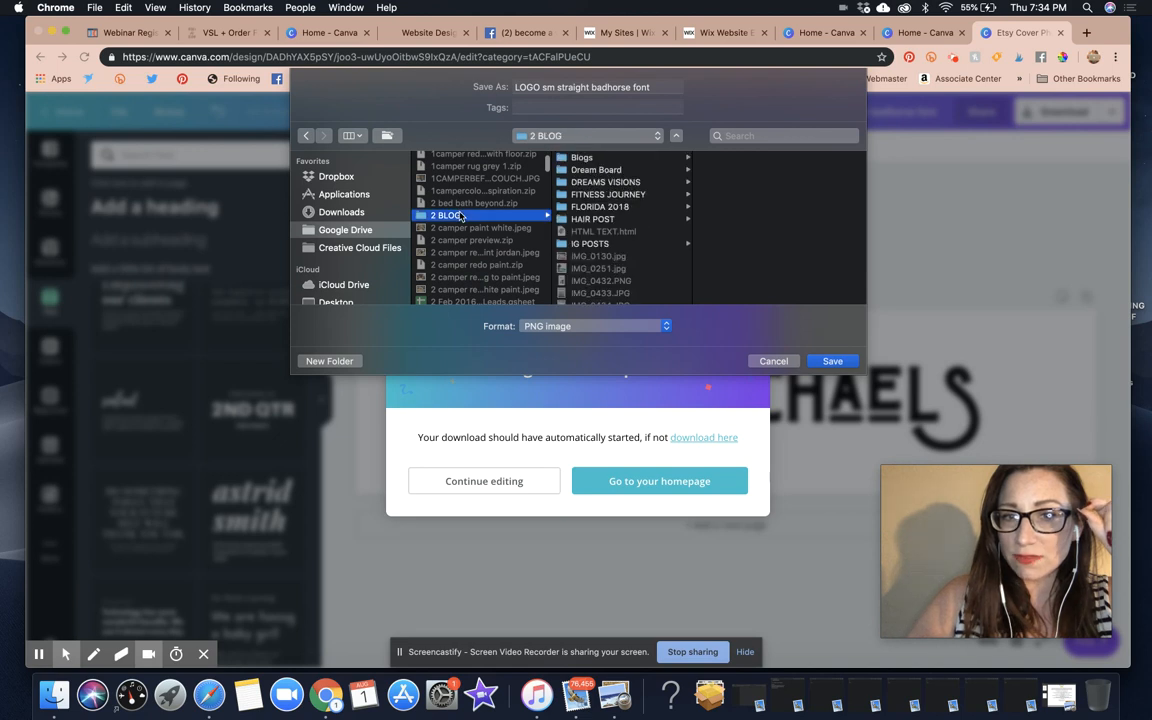
scroll(458, 215, "down", 3)
left_click(454, 189)
scroll(586, 195, "down", 3)
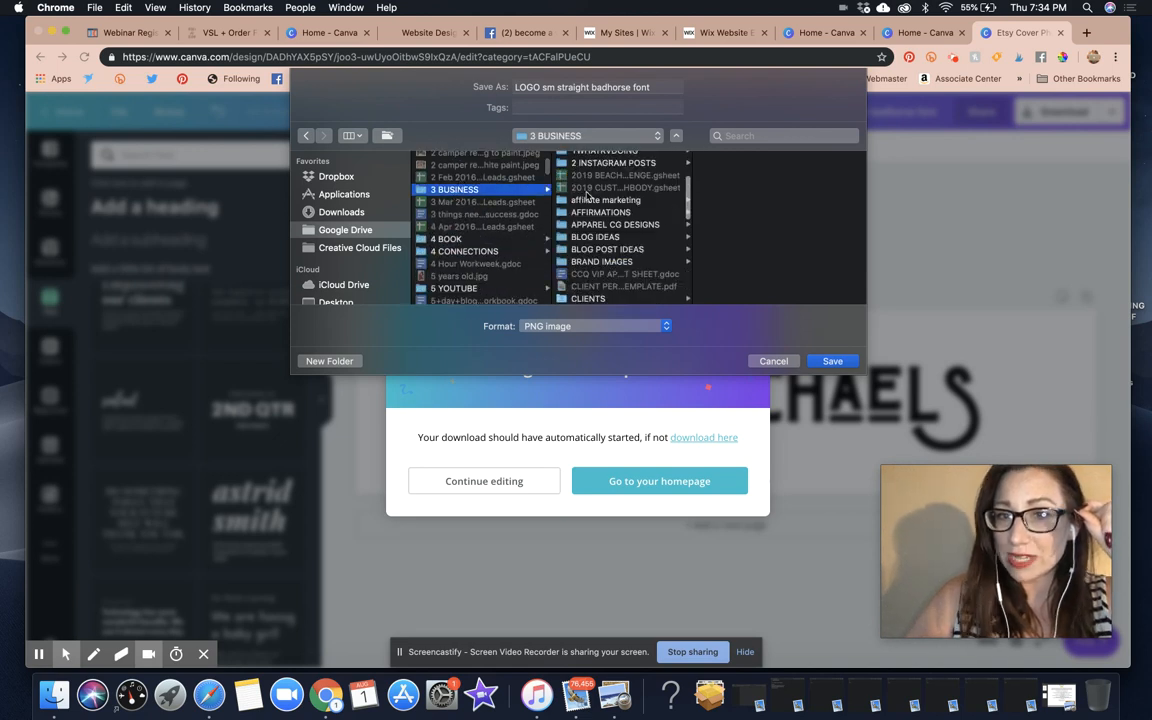
scroll(588, 196, "up", 3)
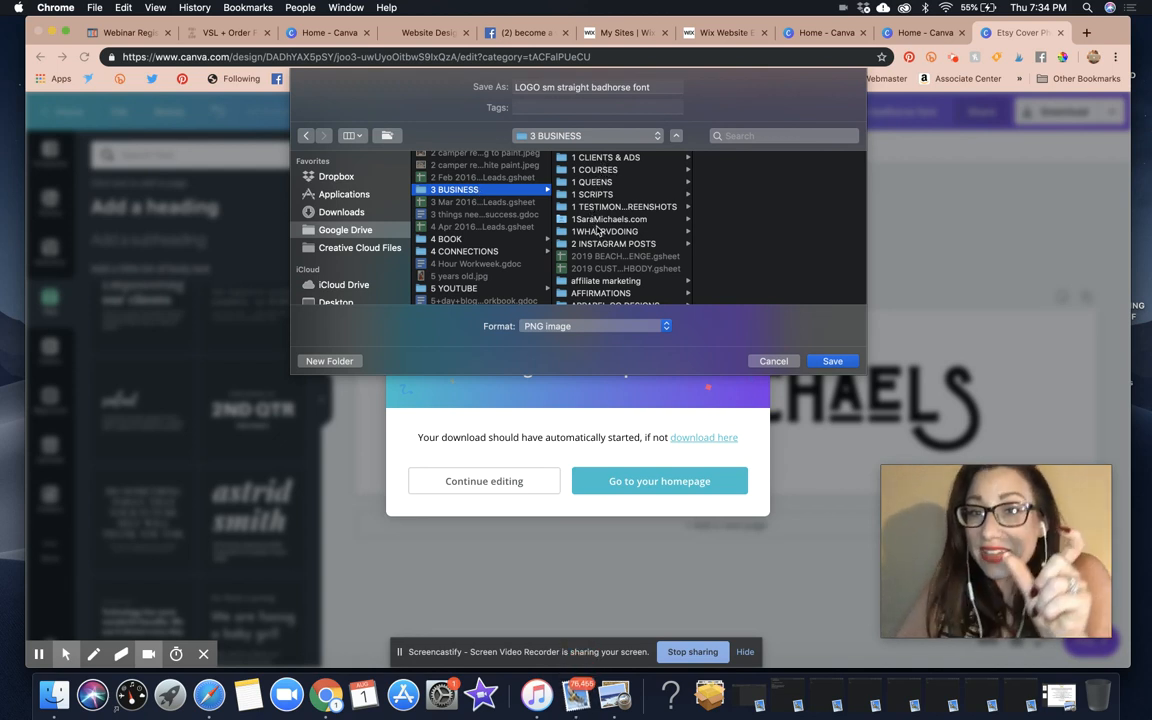
scroll(599, 233, "down", 3)
scroll(599, 233, "down", 5)
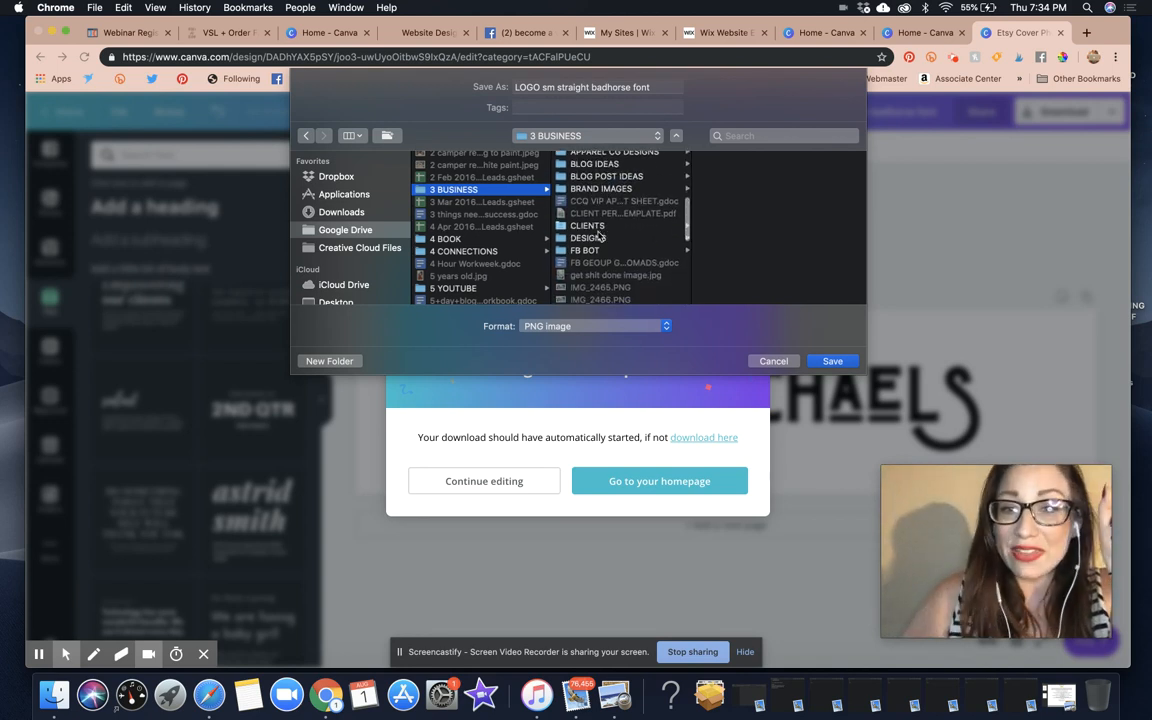
left_click(588, 226)
scroll(748, 224, "down", 5)
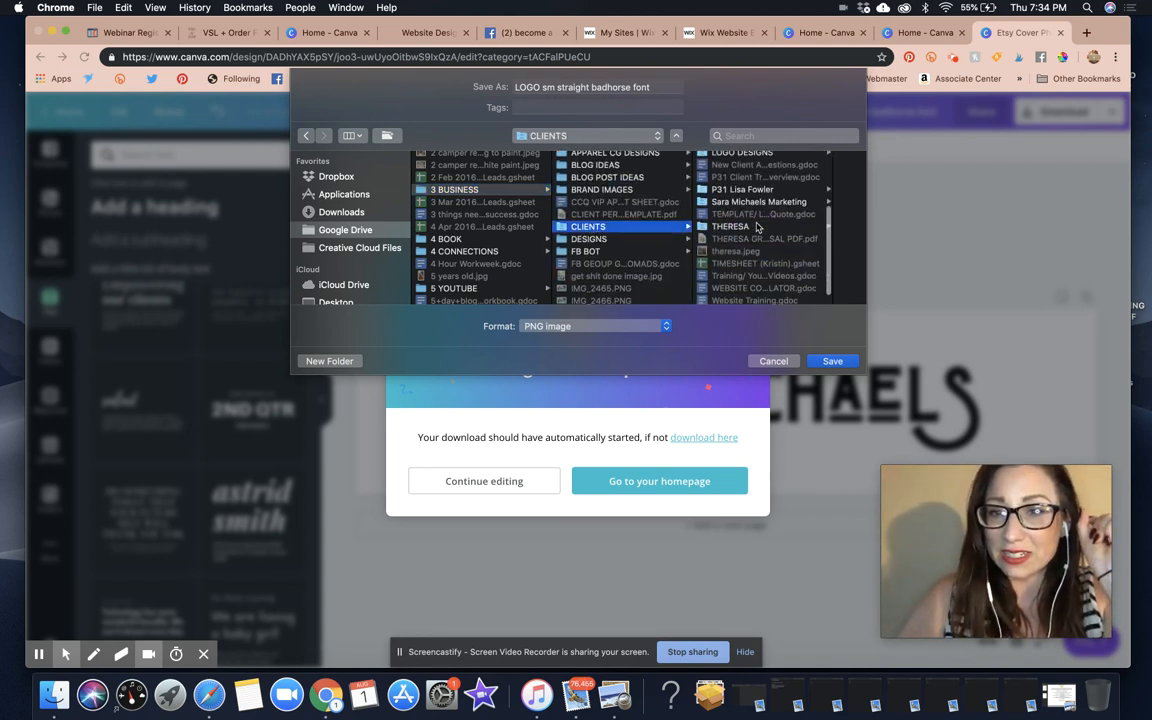
scroll(748, 224, "up", 5)
left_click(588, 240)
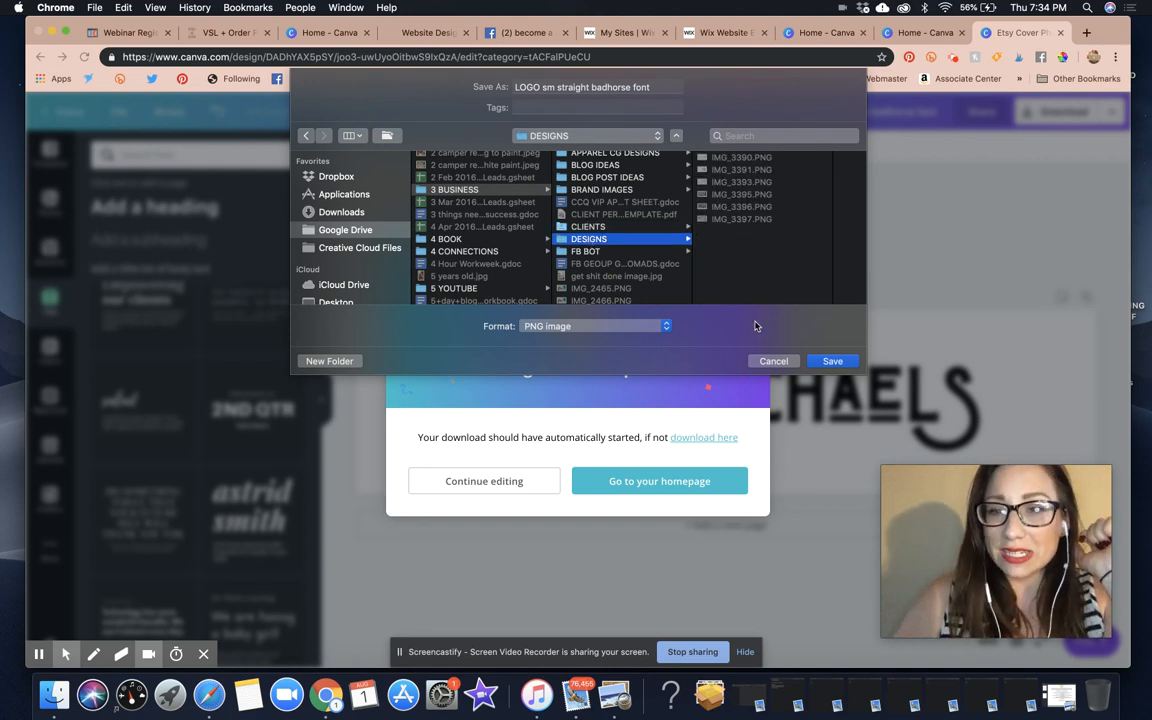
left_click(773, 362)
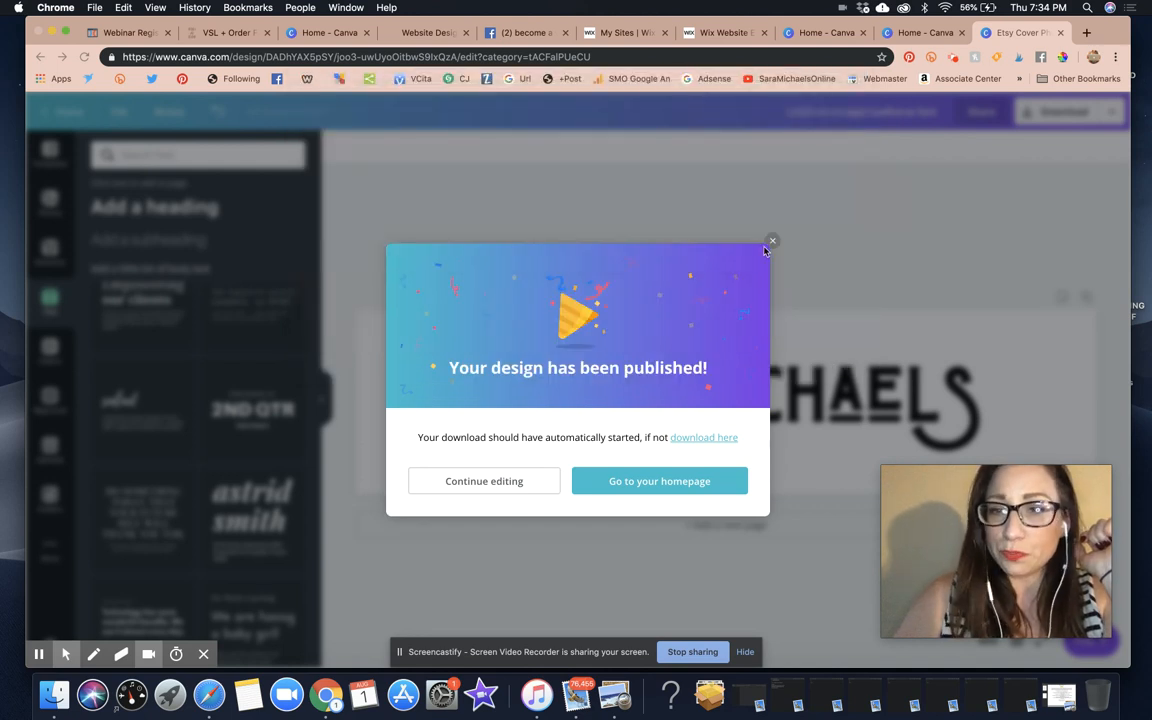
Close the published message and set the logo name text colour to white
left_click(771, 243)
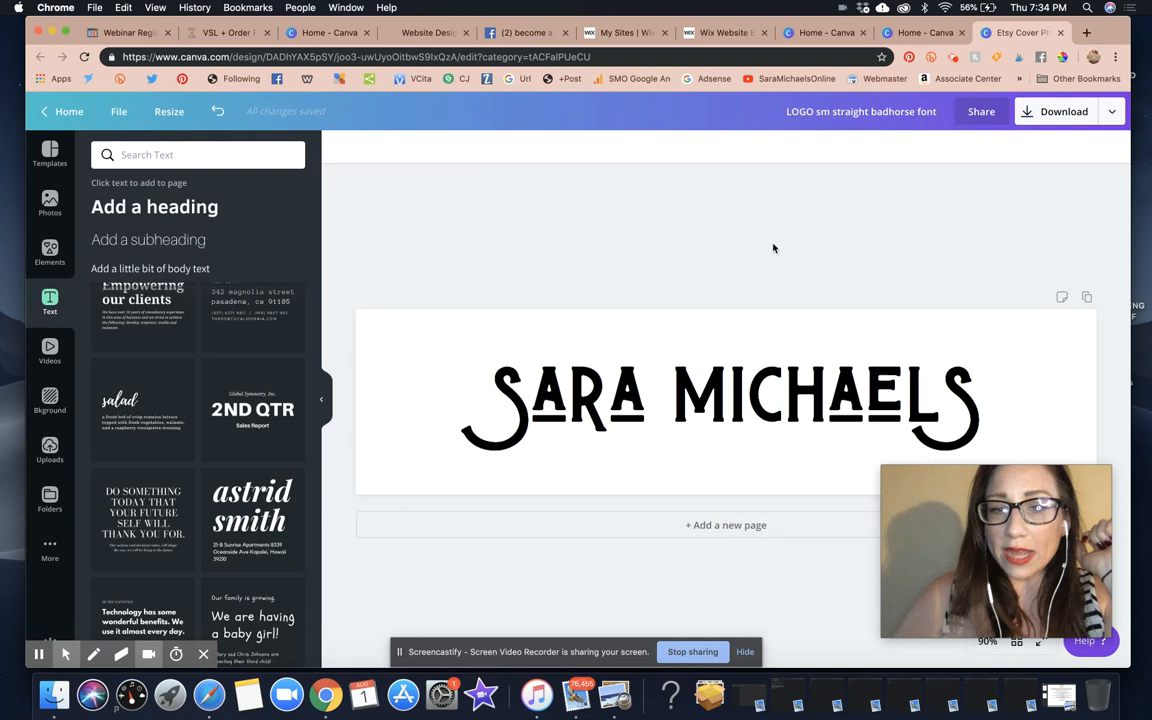
left_click(797, 438)
left_click(797, 438)
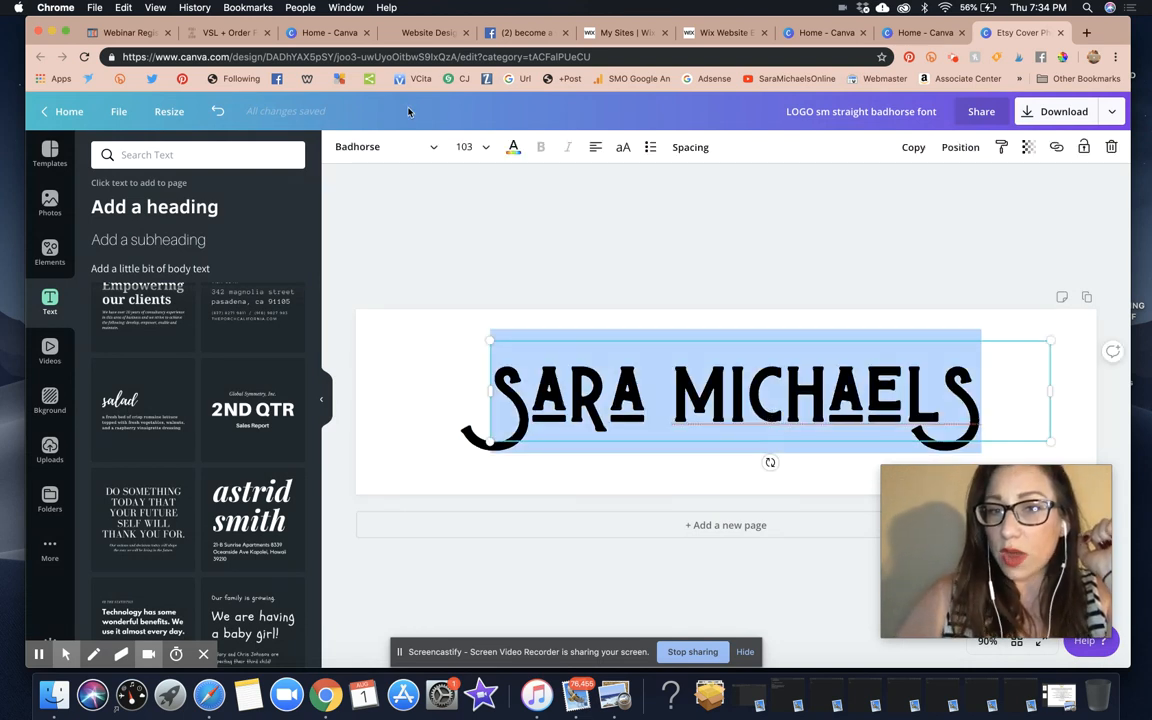
left_click(513, 147)
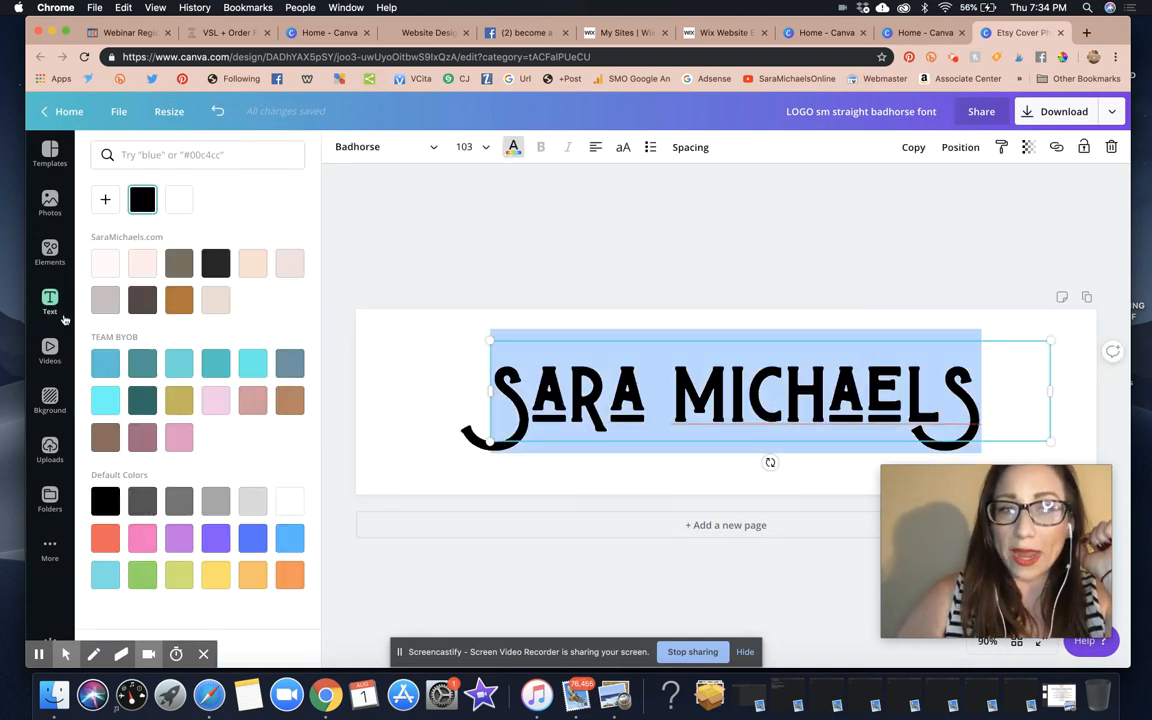
left_click(179, 199)
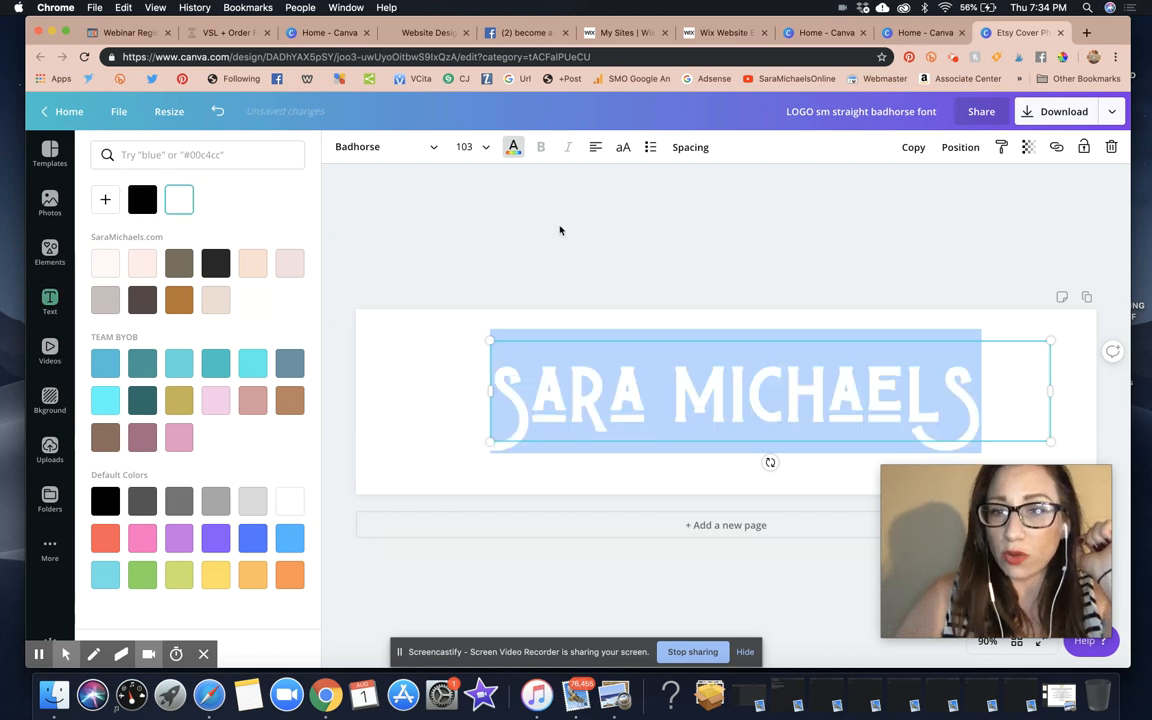
left_click(560, 231)
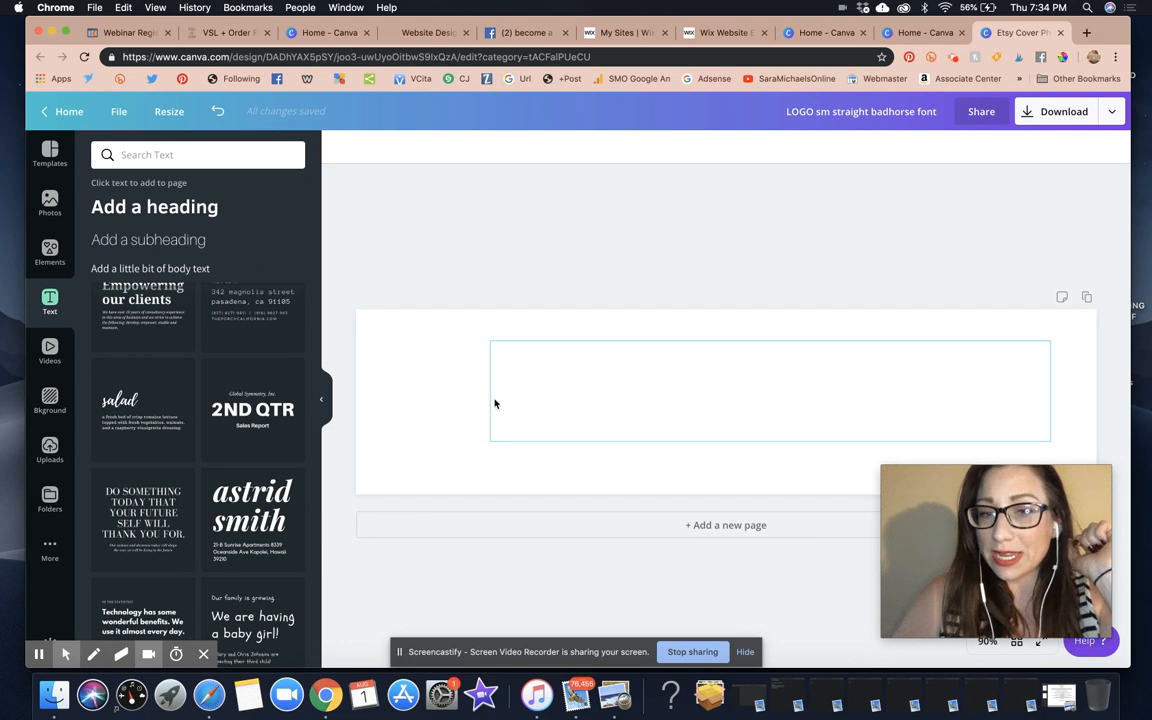
Resize the white name heading to font size 132 and re-centre it across the banner
left_click_drag(584, 383, 547, 387)
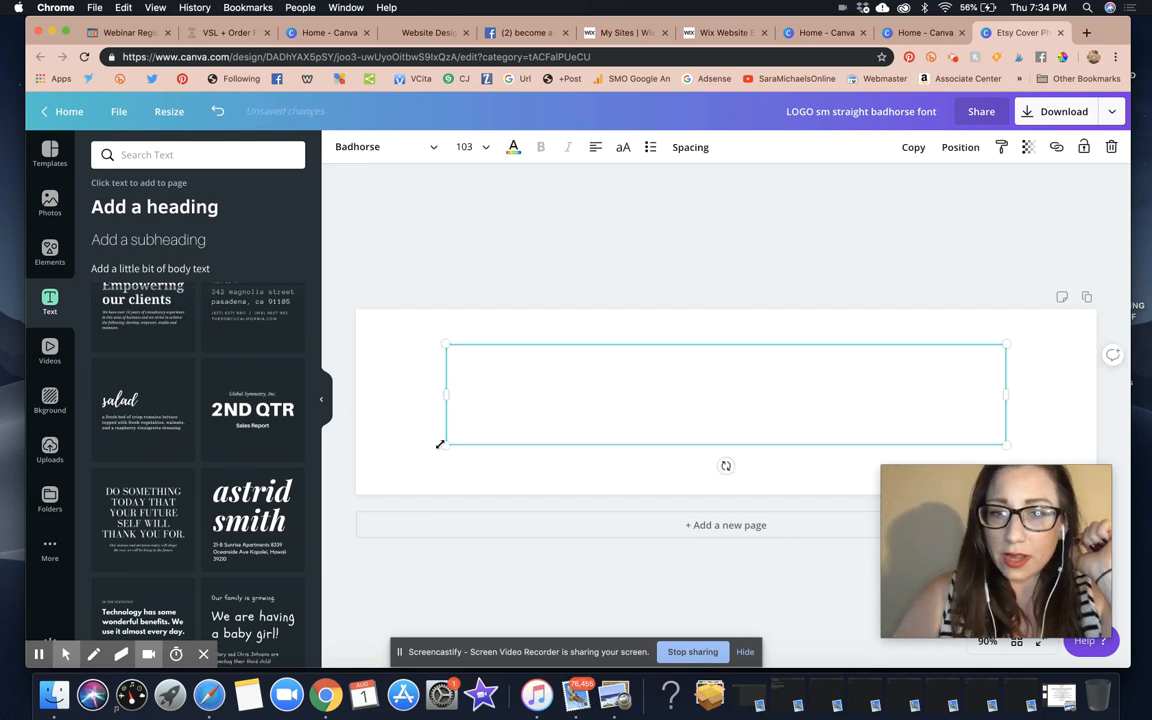
left_click_drag(446, 444, 290, 546)
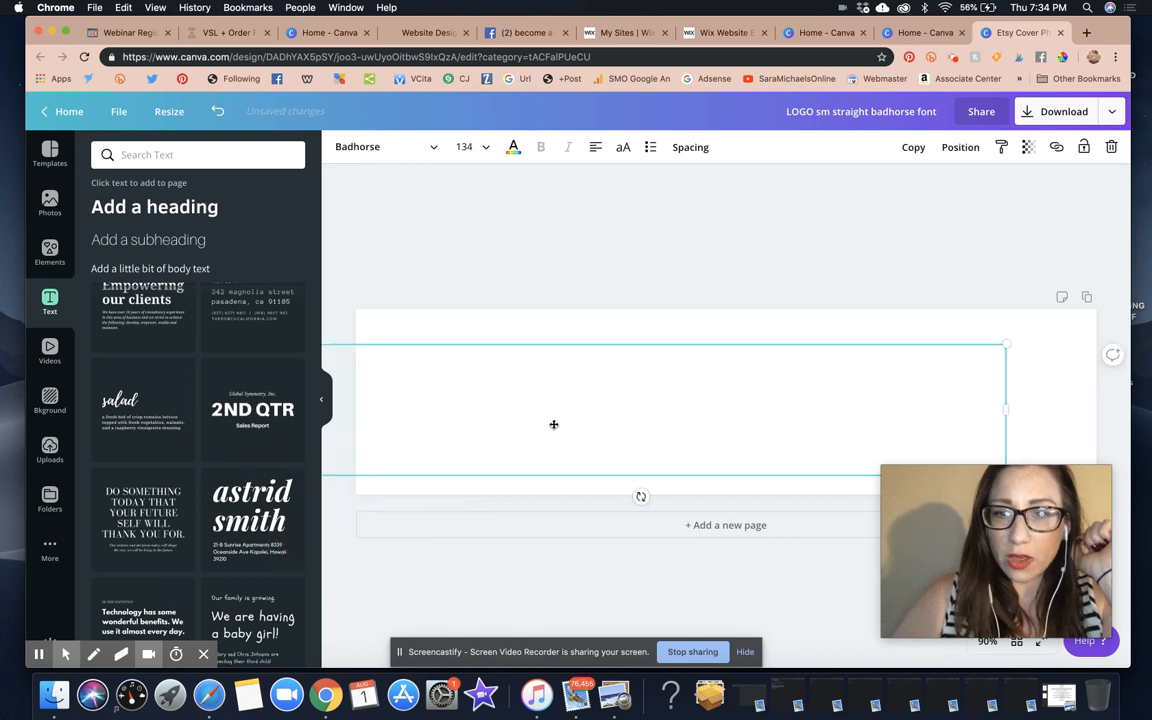
left_click_drag(553, 424, 636, 414)
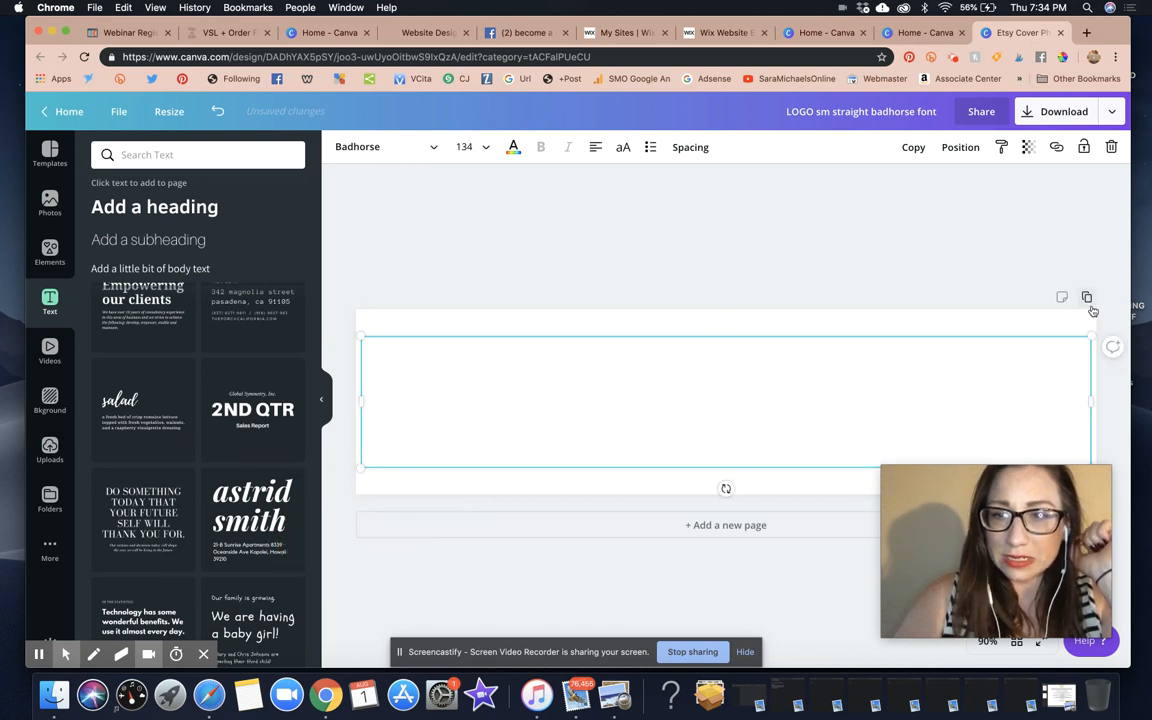
left_click_drag(1091, 337, 1077, 339)
left_click_drag(941, 390, 913, 396)
left_click(841, 278)
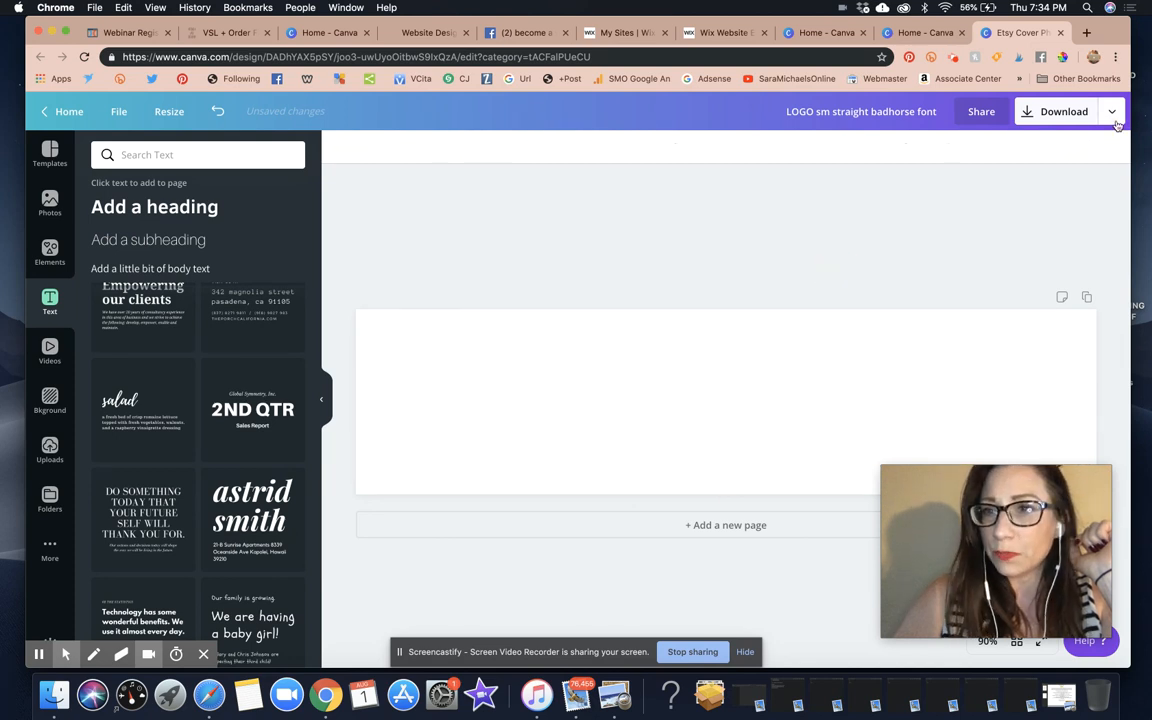
Download the design as a transparent-background PNG saved as 'WHITE LOGO SM'
left_click(1003, 112)
left_click(990, 185)
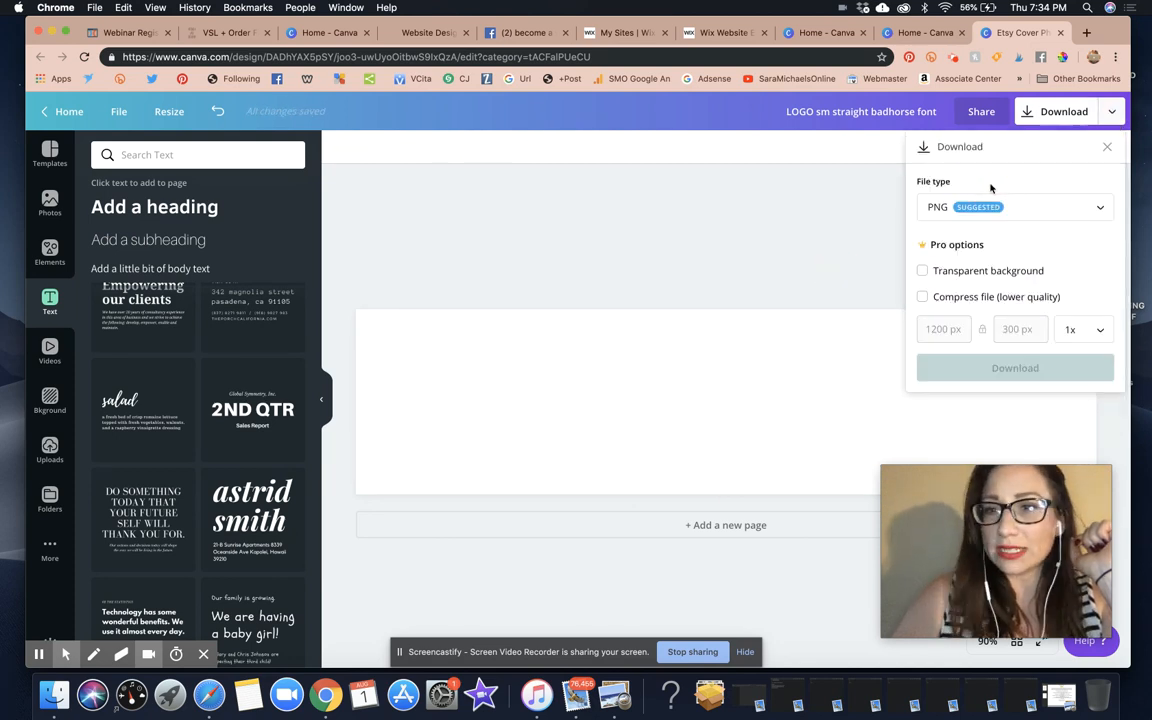
left_click(922, 271)
left_click(954, 365)
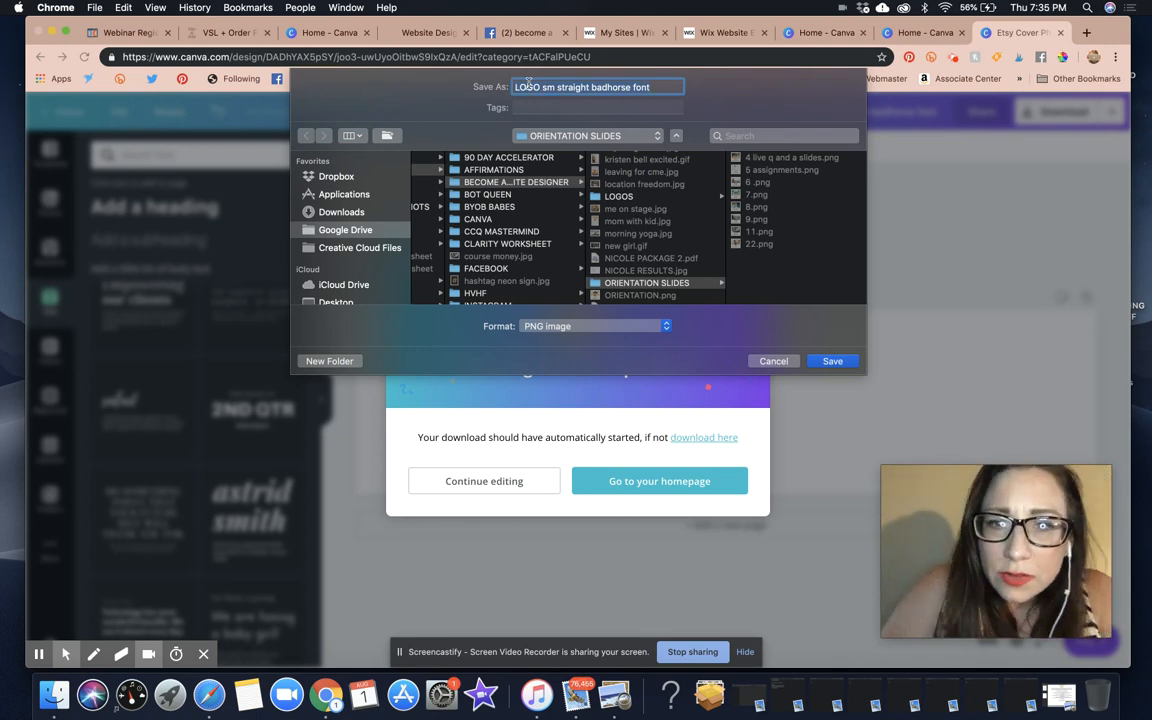
type("Wix")
type("TE LOGO S")
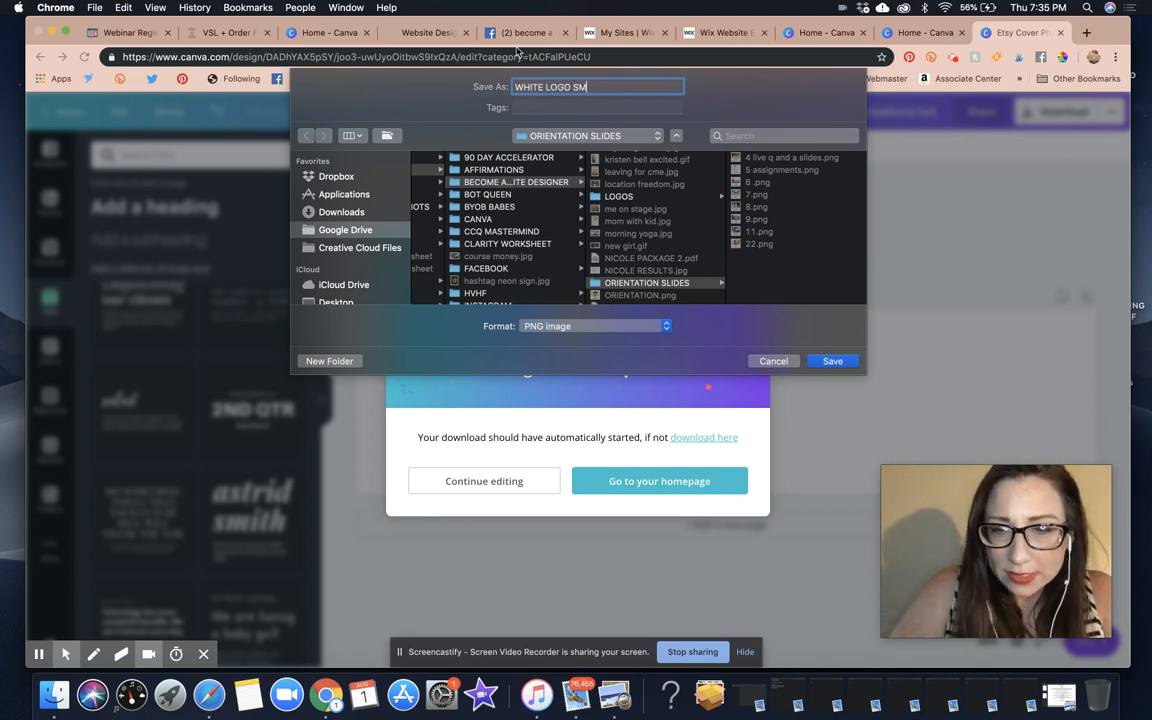
type("M")
key("Return")
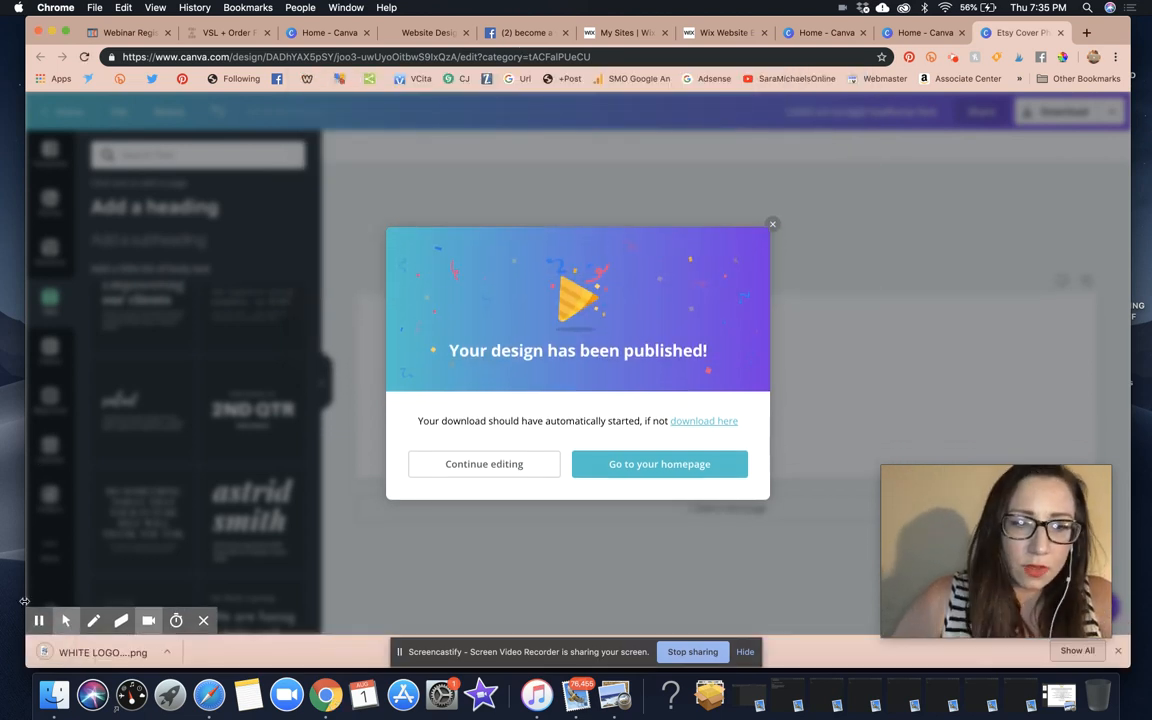
Dismiss the Dropbox prompt and the design-published message to return to the Canva editor
left_click(100, 652)
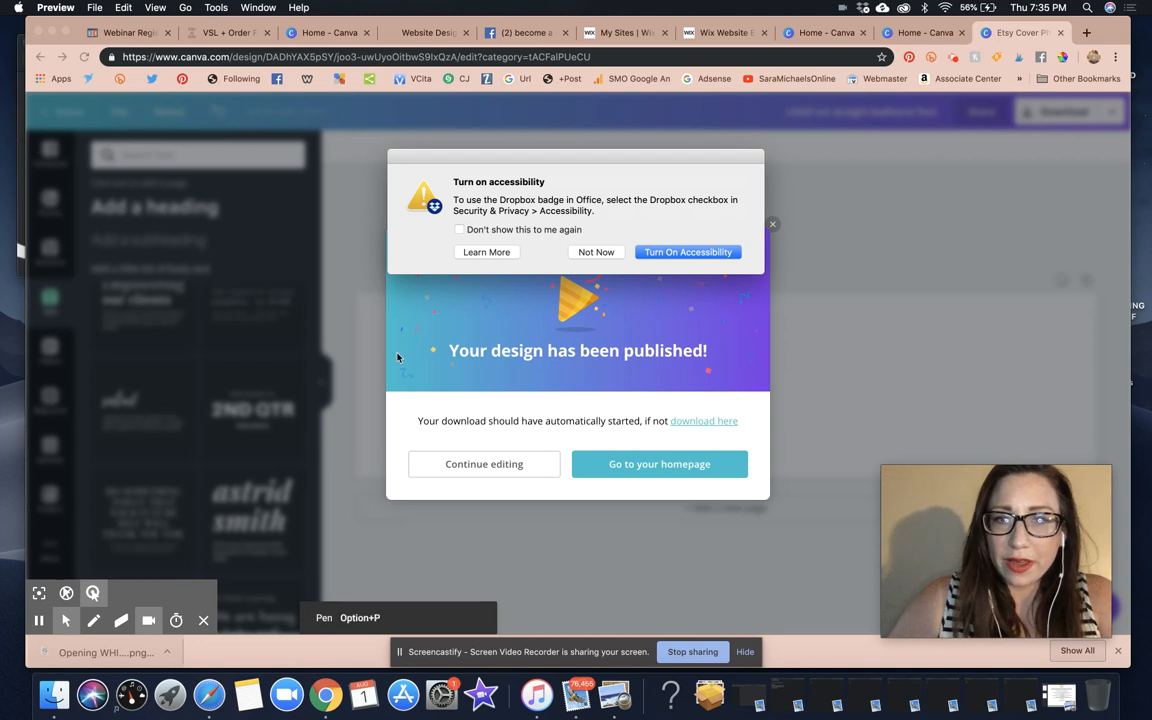
left_click(596, 252)
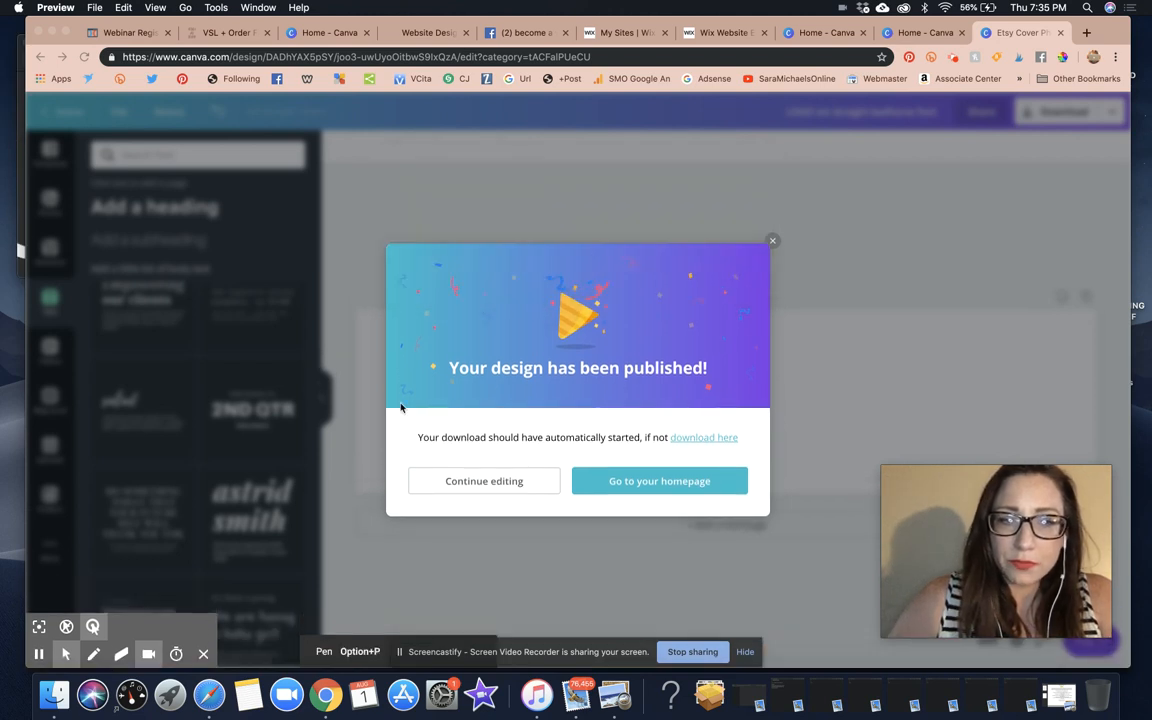
left_click(775, 241)
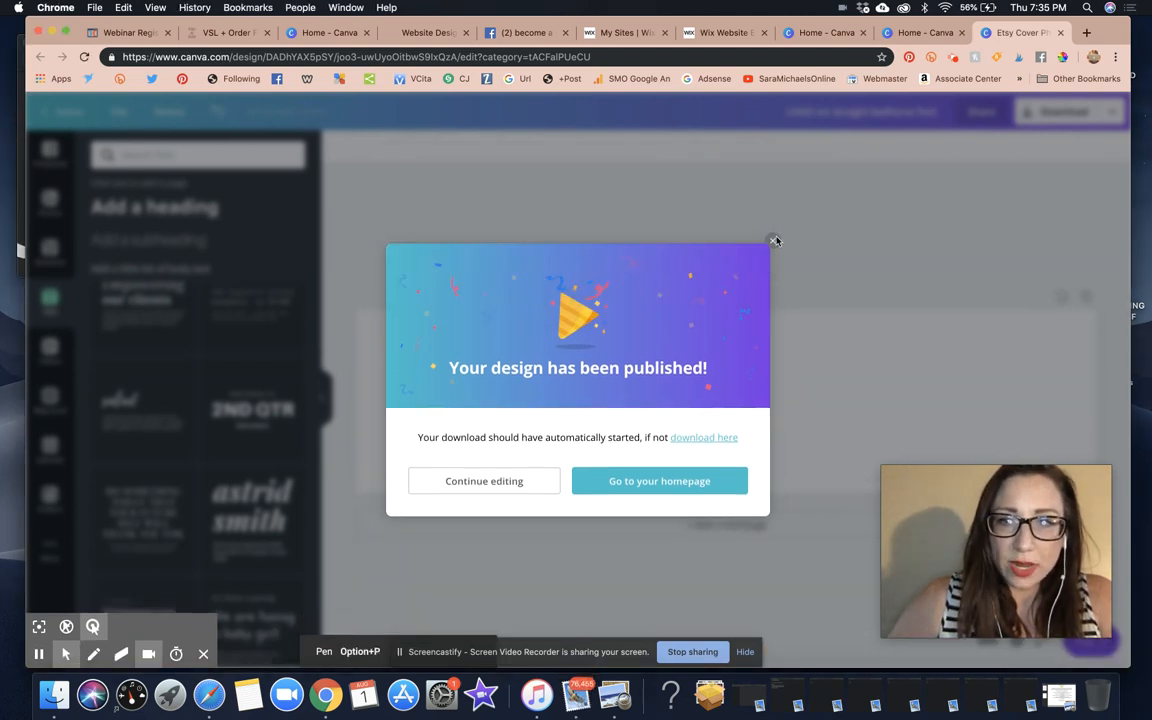
left_click(775, 241)
scroll(290, 458, "down", 5)
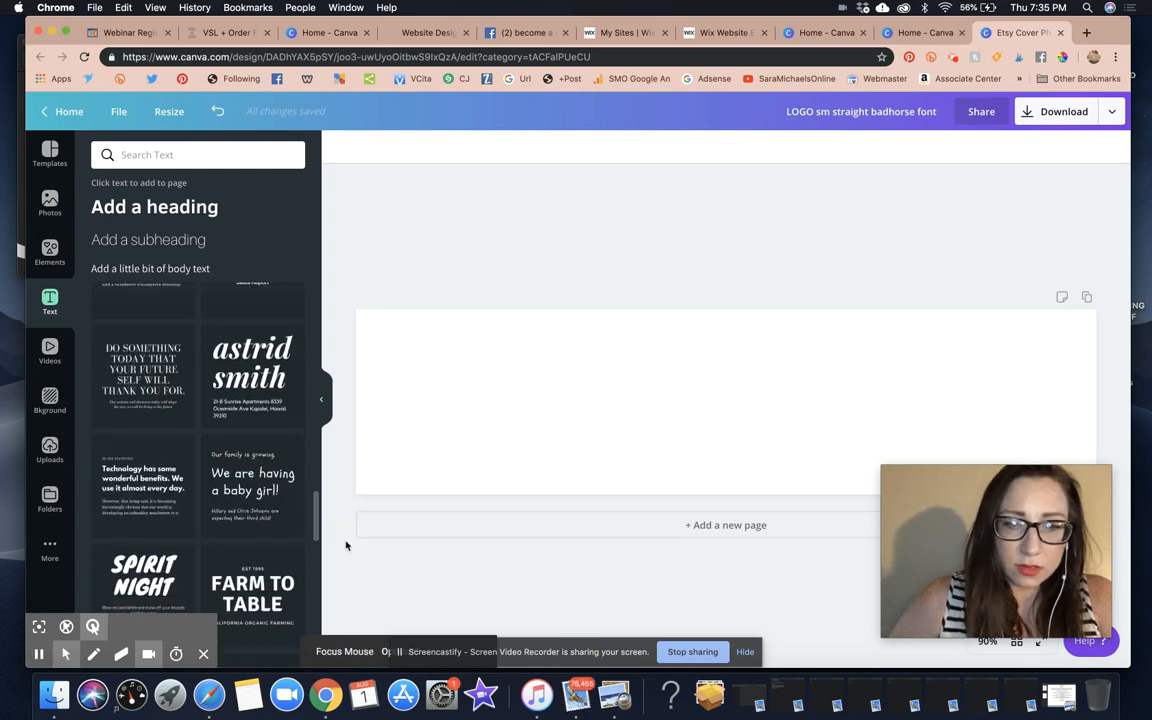
scroll(228, 600, "down", 10)
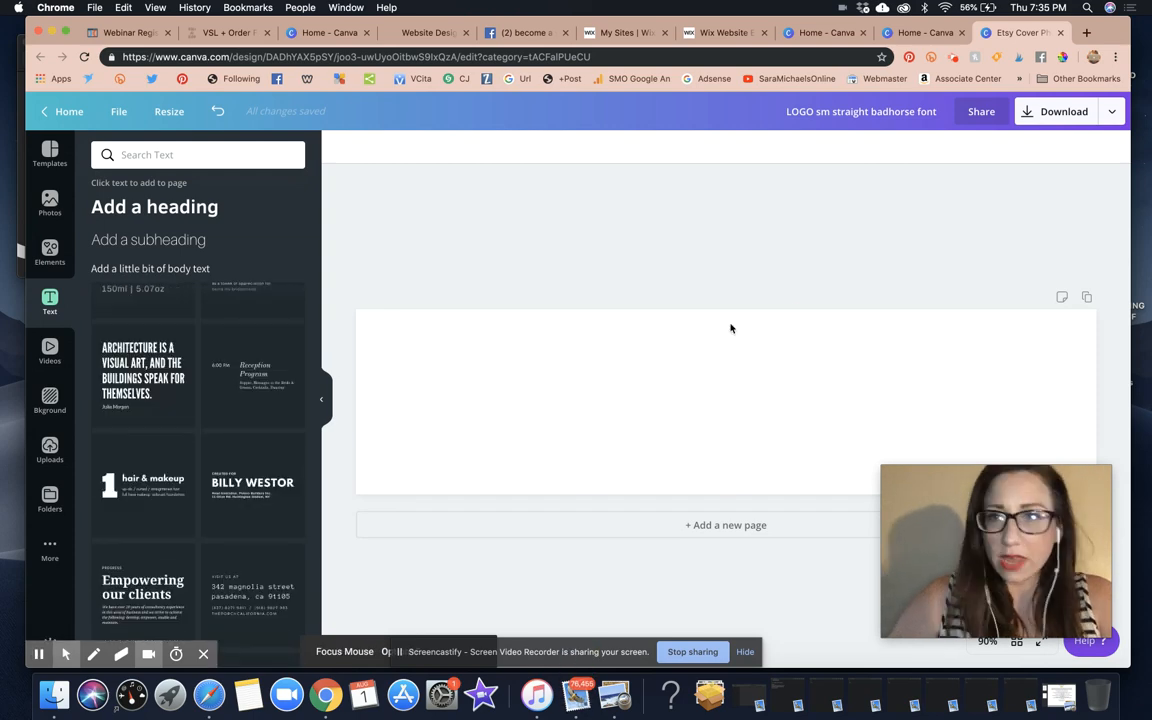
left_click(780, 400)
left_click(780, 400)
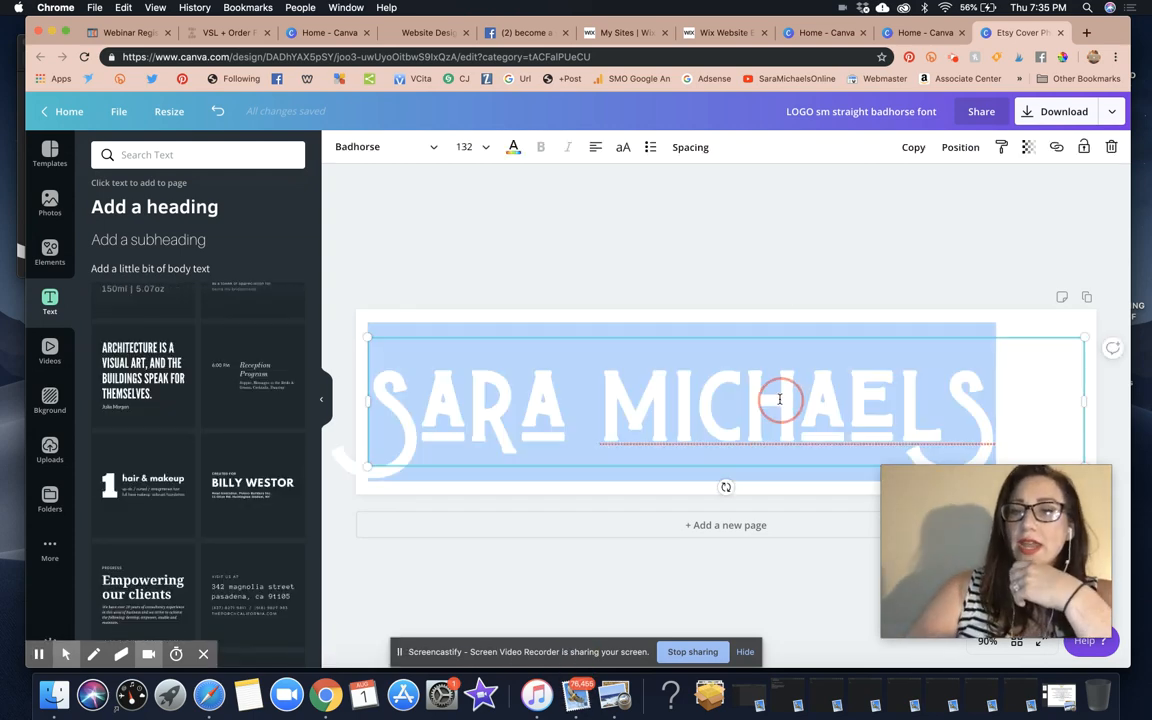
left_click(1072, 387)
key("BackSpace")
key("super+a")
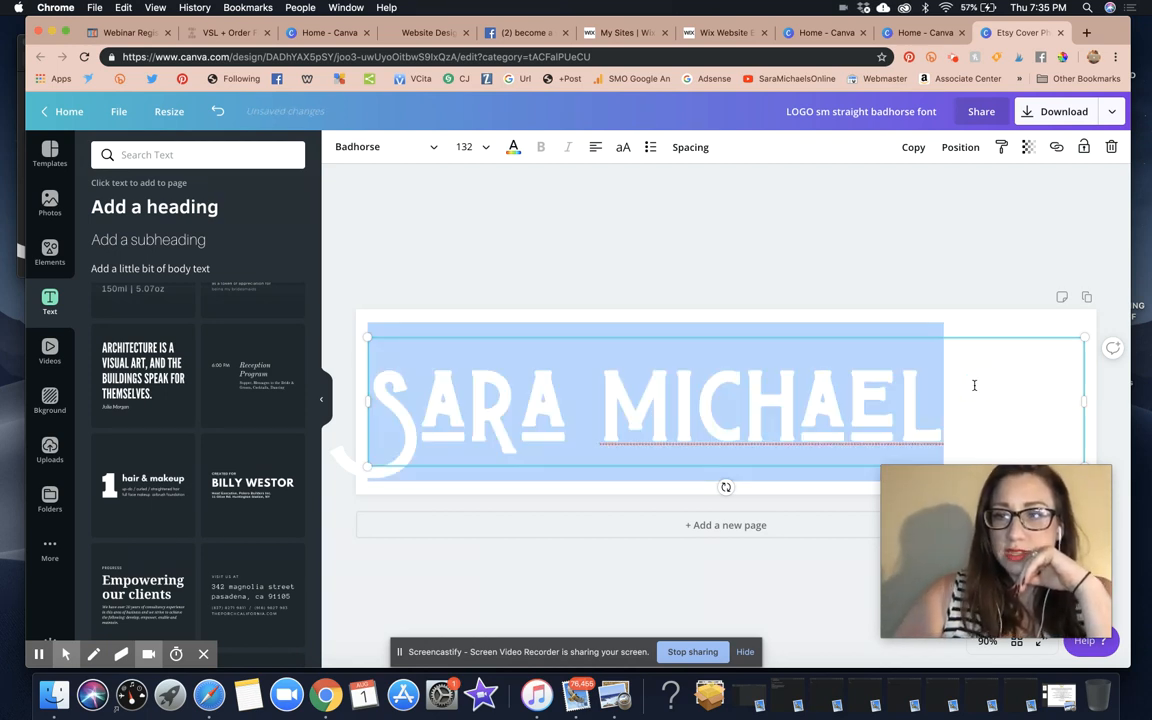
key("BackSpace")
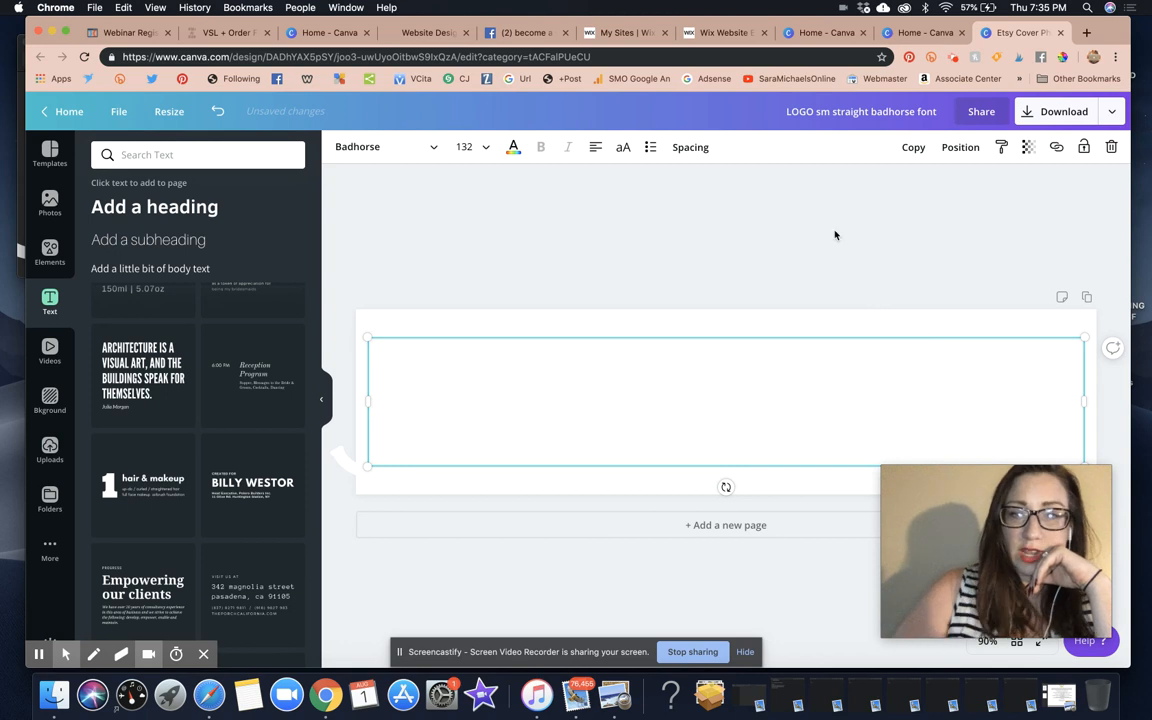
left_click(746, 201)
left_click_drag(643, 383, 746, 438)
left_click(617, 238)
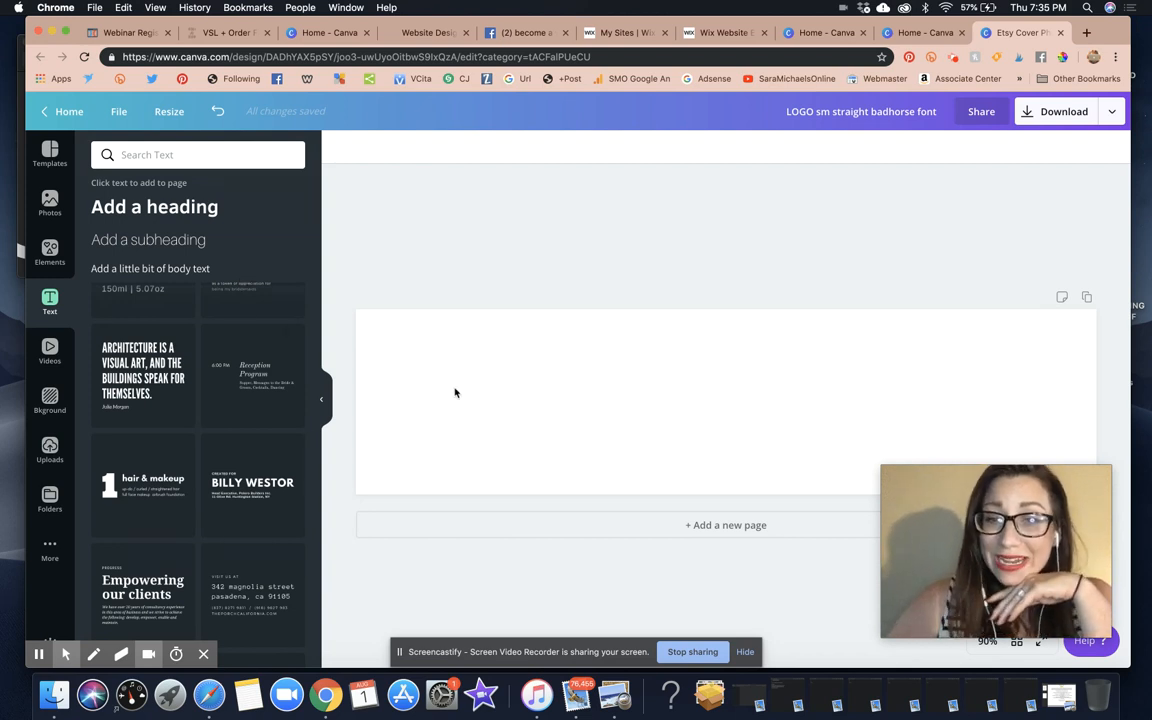
left_click(548, 417)
type("S")
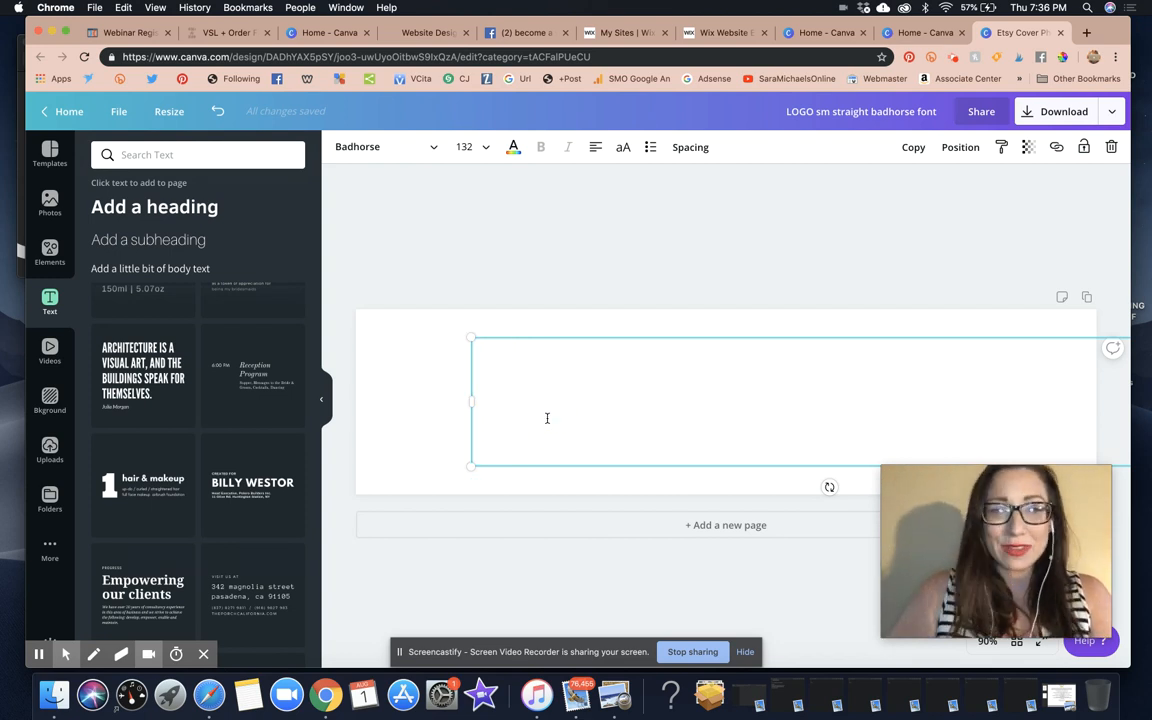
left_click(547, 418)
key("BackSpace")
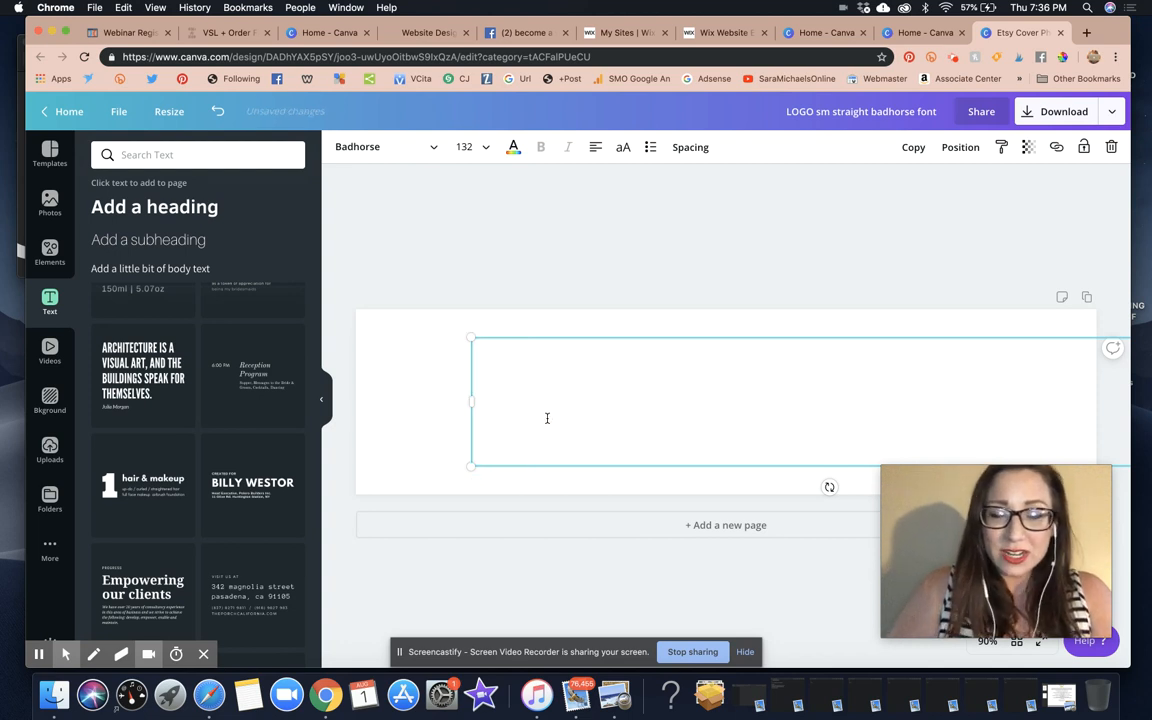